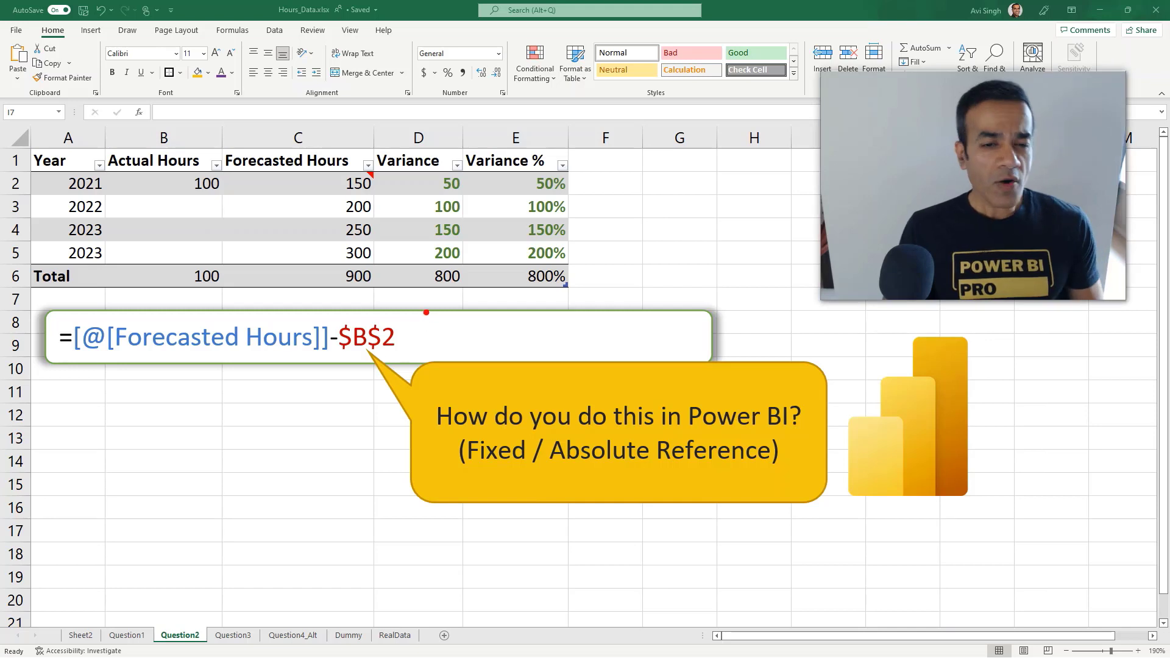
{"action": "mouse_move", "coordinate": [408, 301]}
{"action": "left_mouse_down"}
{"action": "mouse_move", "coordinate": [296, 348]}
{"action": "mouse_move", "coordinate": [411, 332]}
{"action": "left_mouse_up"}
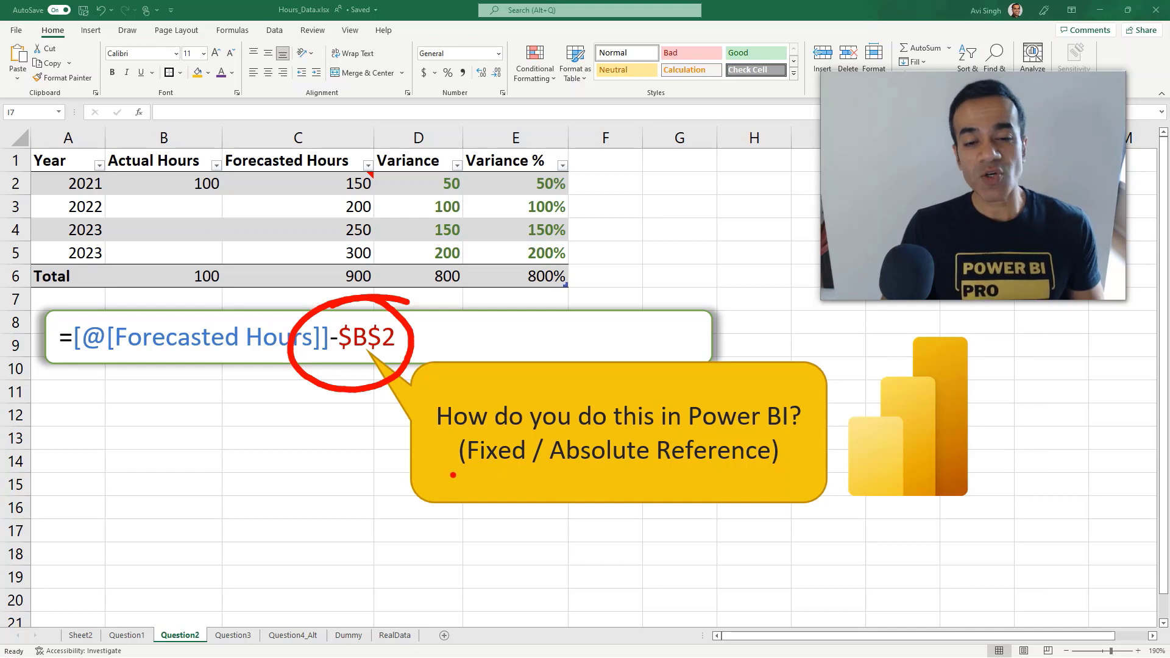
{"action": "left_click_drag", "start_coordinate": [456, 478], "coordinate": [790, 476]}
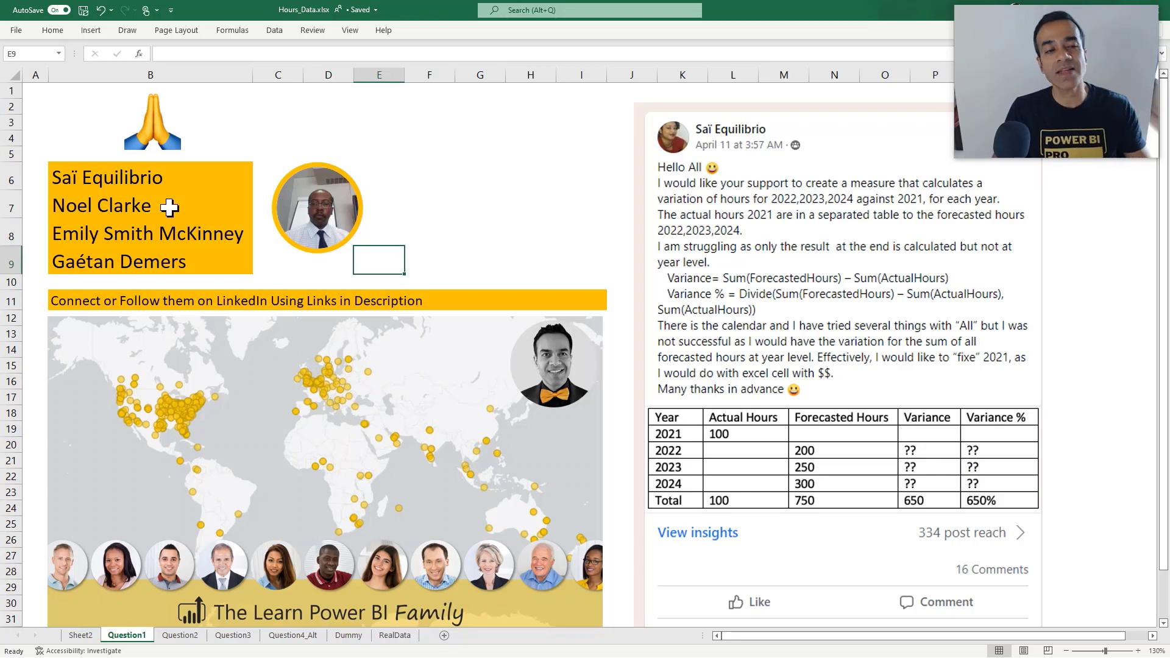
- Review the forum post about hours variance, its reply thread and the contributor list on the Question1 sheet
{"action": "left_click", "coordinate": [426, 259]}
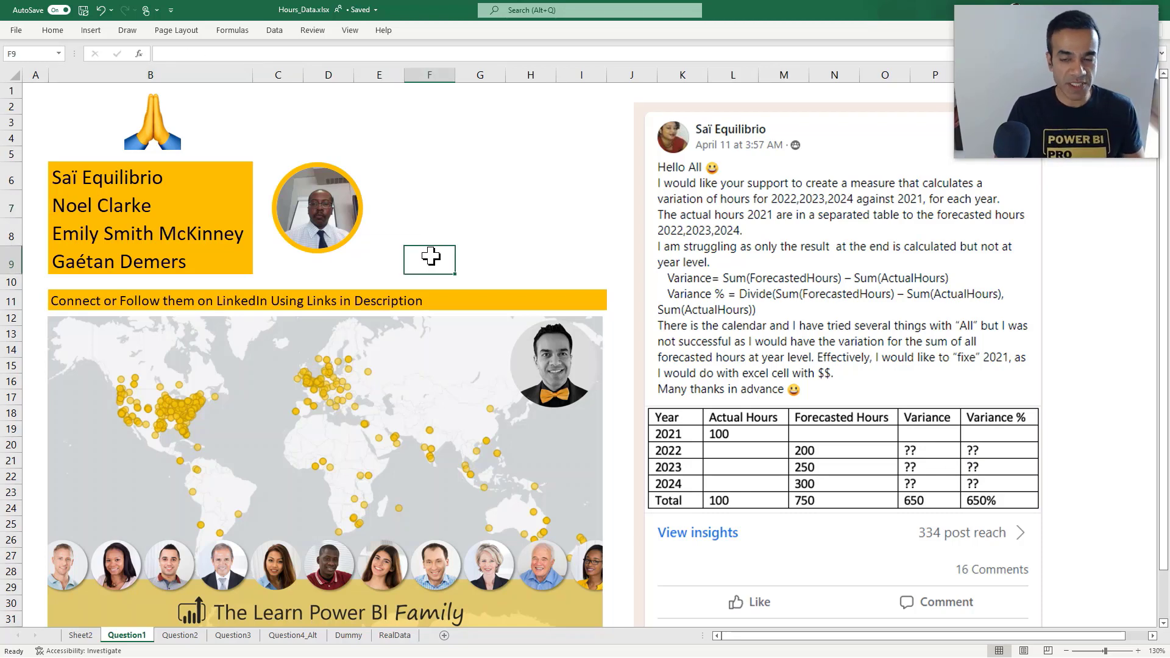
{"action": "scroll", "coordinate": [534, 275], "scroll_direction": "down", "scroll_amount": 2}
{"action": "scroll", "coordinate": [534, 275], "scroll_direction": "down", "scroll_amount": 17}
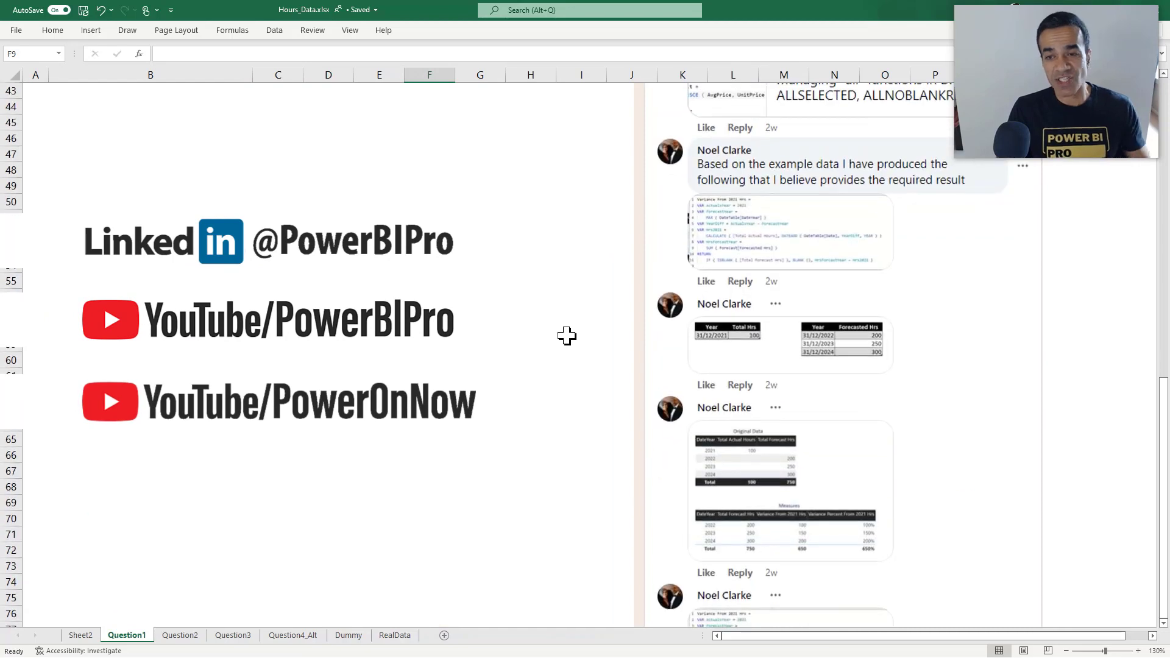
{"action": "scroll", "coordinate": [566, 336], "scroll_direction": "down", "scroll_amount": 12}
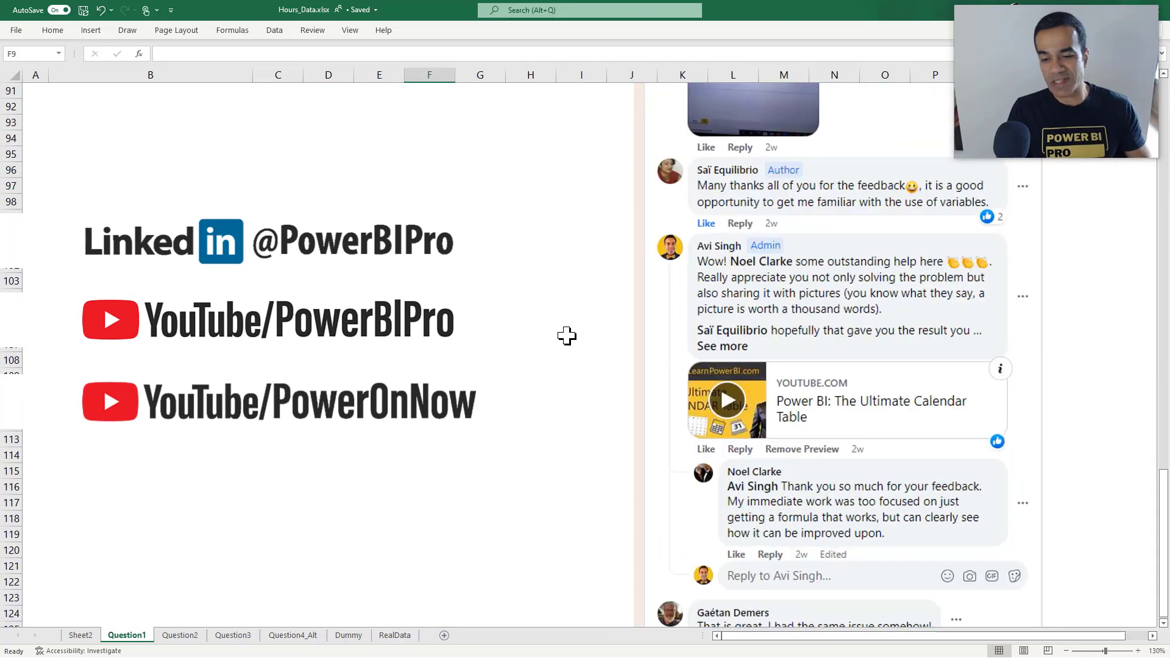
{"action": "scroll", "coordinate": [556, 321], "scroll_direction": "up", "scroll_amount": 20}
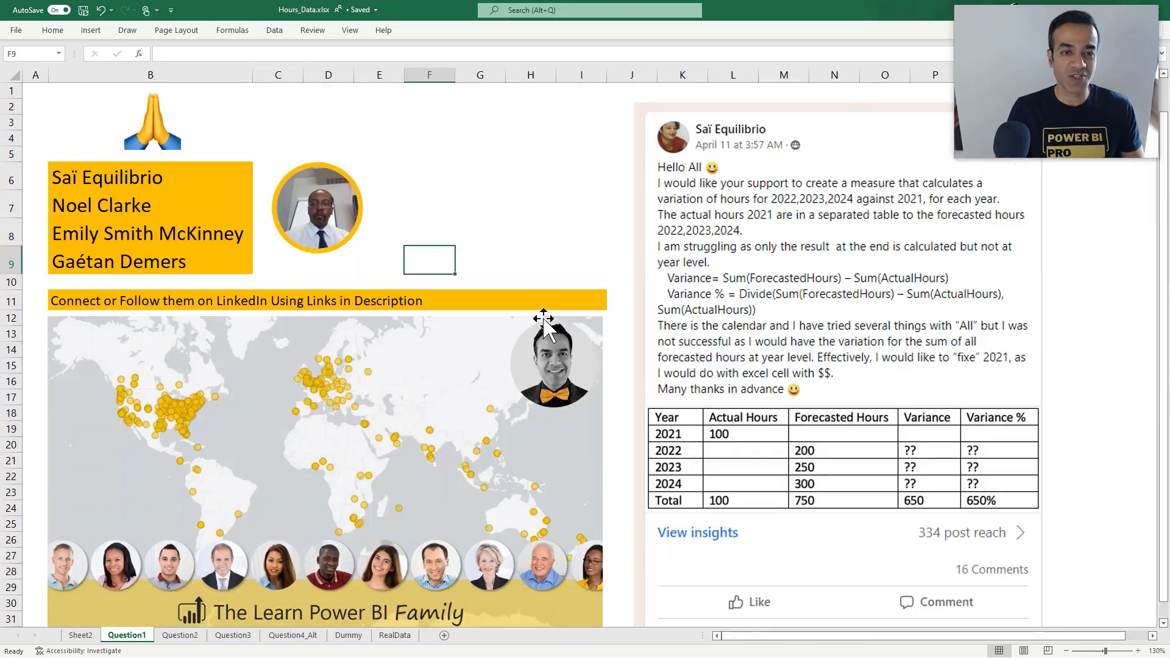
{"action": "left_click", "coordinate": [333, 269]}
{"action": "left_click", "coordinate": [213, 243]}
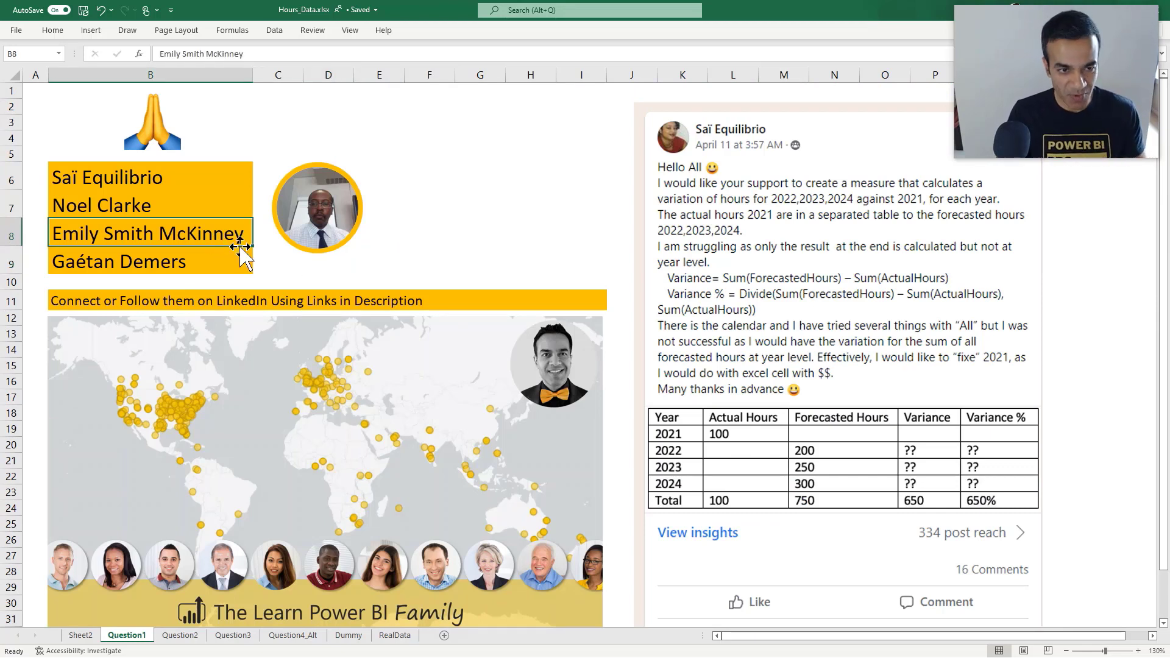
{"action": "left_click", "coordinate": [383, 243]}
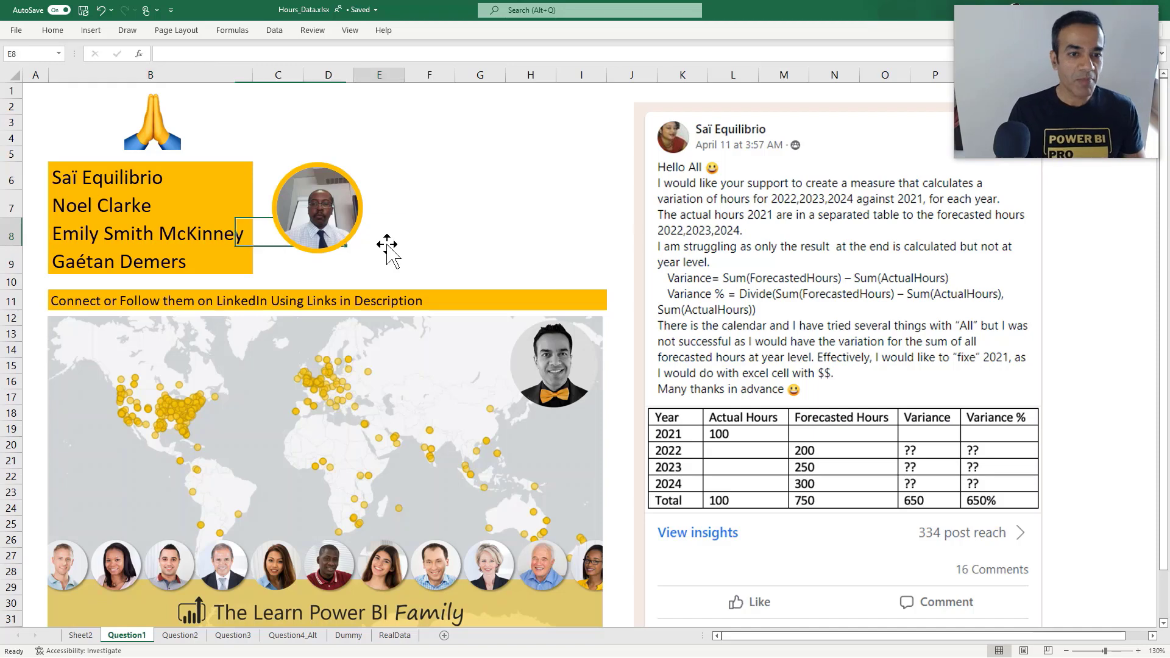
- On the Question2 sheet, correct the last Year entry in cell A5 to 2024
{"action": "left_click", "coordinate": [181, 636]}
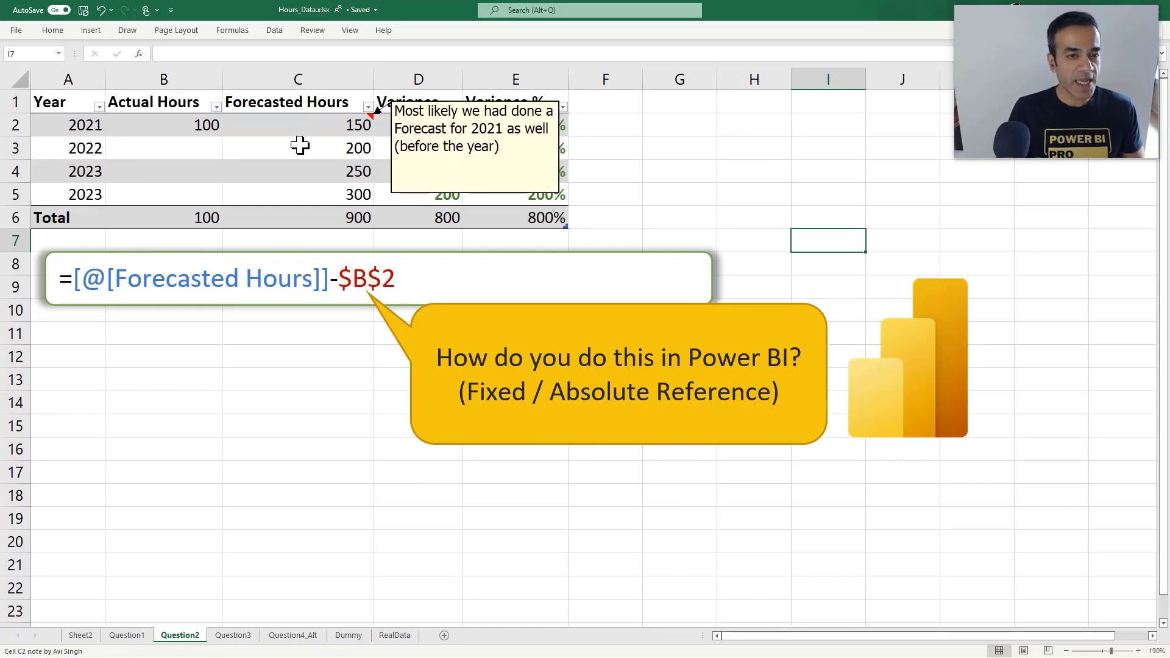
{"action": "left_click", "coordinate": [176, 128]}
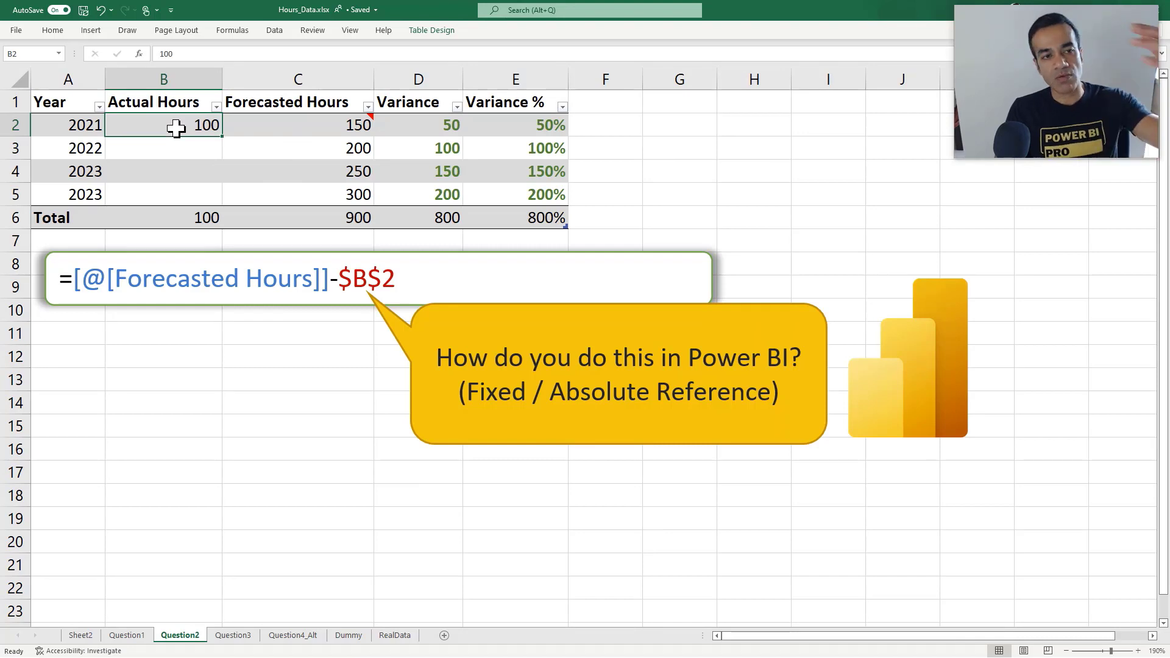
{"action": "left_click", "coordinate": [175, 149]}
{"action": "left_click", "coordinate": [164, 177]}
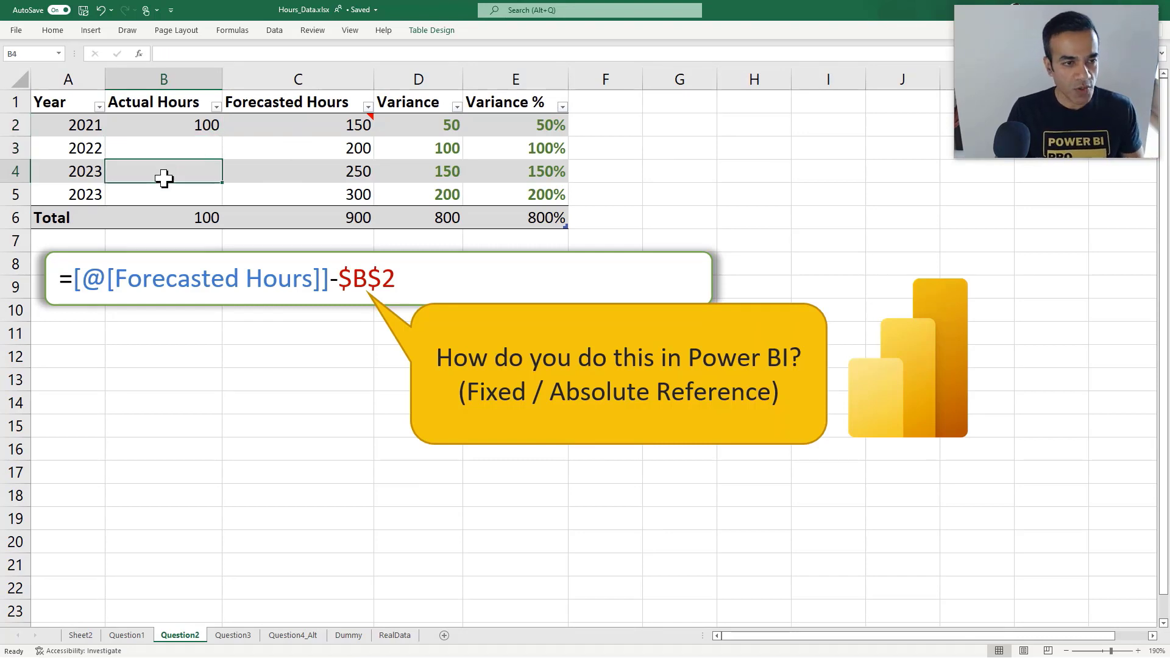
{"action": "left_click", "coordinate": [83, 193]}
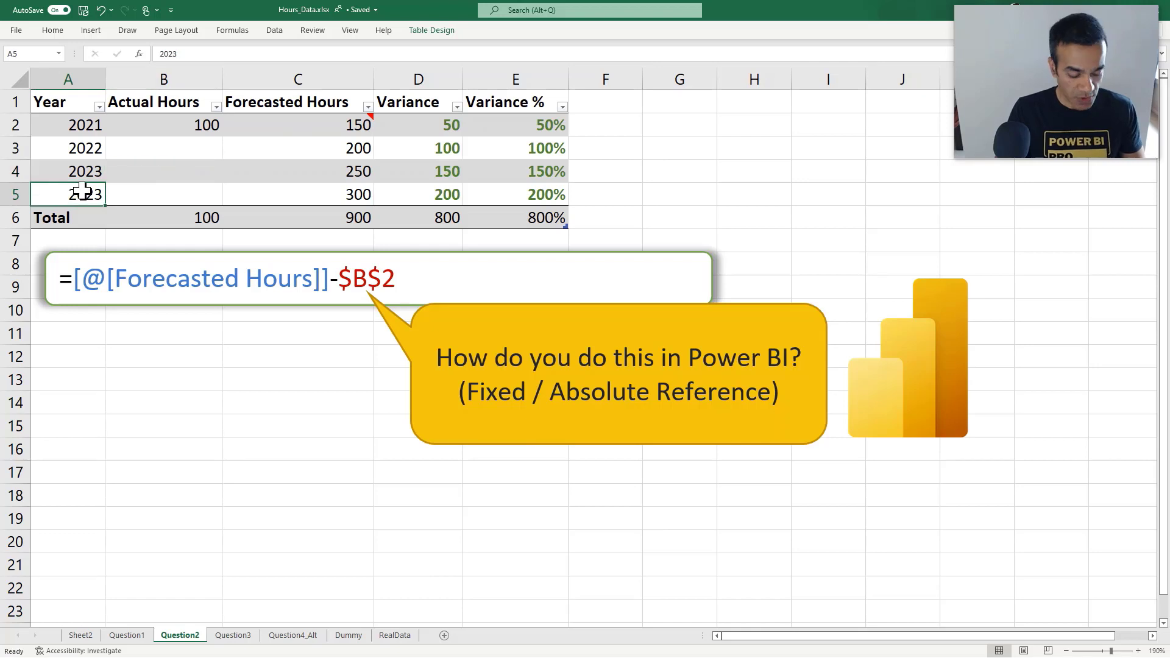
{"action": "left_click", "coordinate": [237, 56]}
{"action": "key", "text": "BackSpace"}
{"action": "type", "text": "4"}
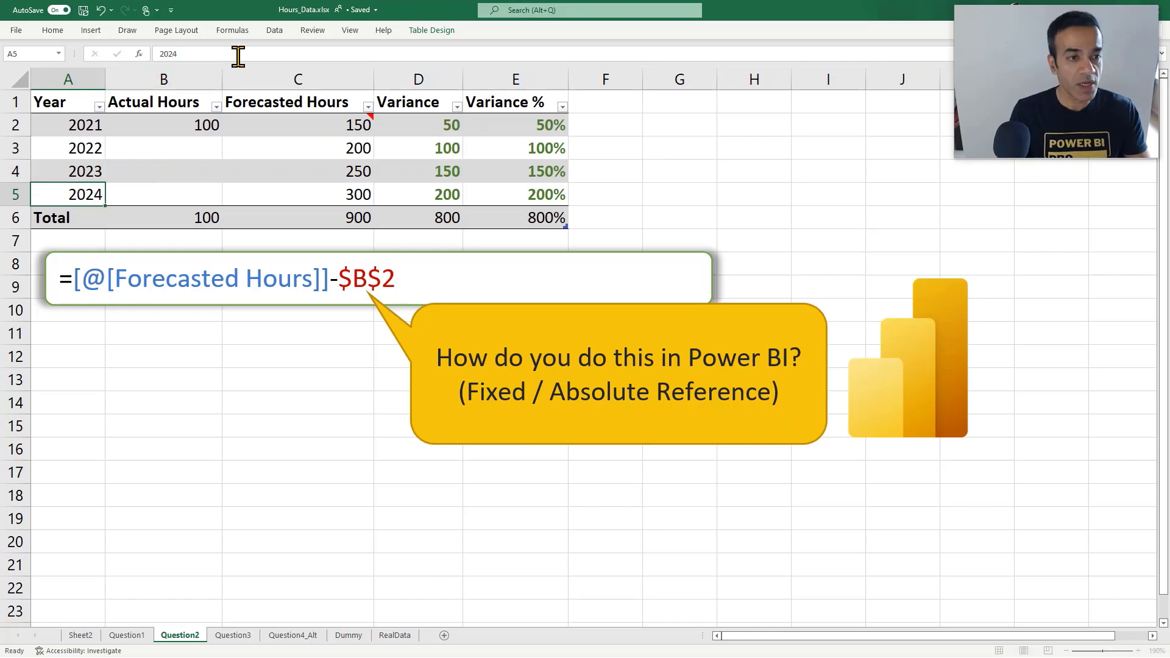
{"action": "key", "text": "Return"}
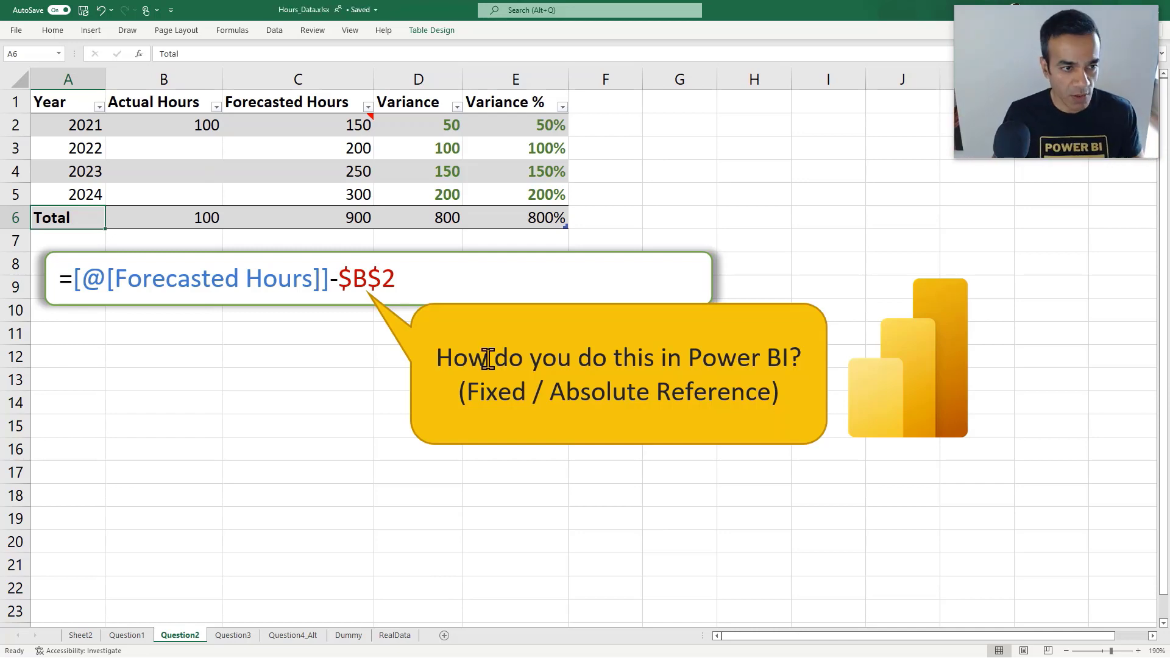
- Examine the Forecasted Hours column and the cell references used by the Variance formula in D2, leaving the formula unedited
{"action": "left_click", "coordinate": [168, 199]}
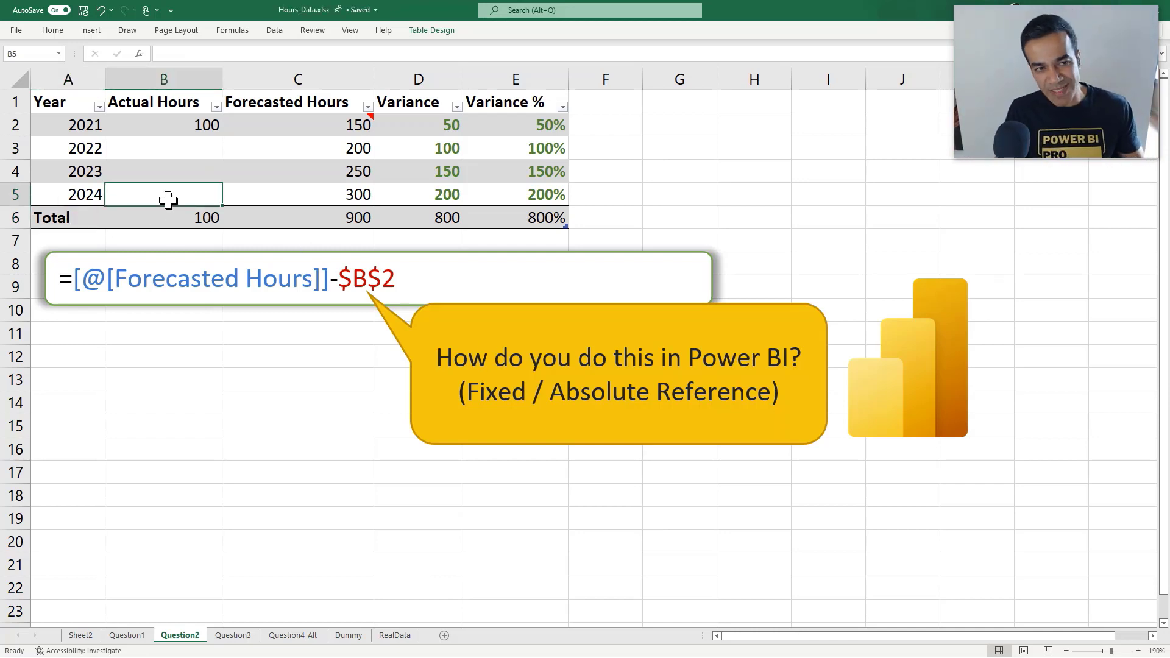
{"action": "left_click", "coordinate": [308, 128]}
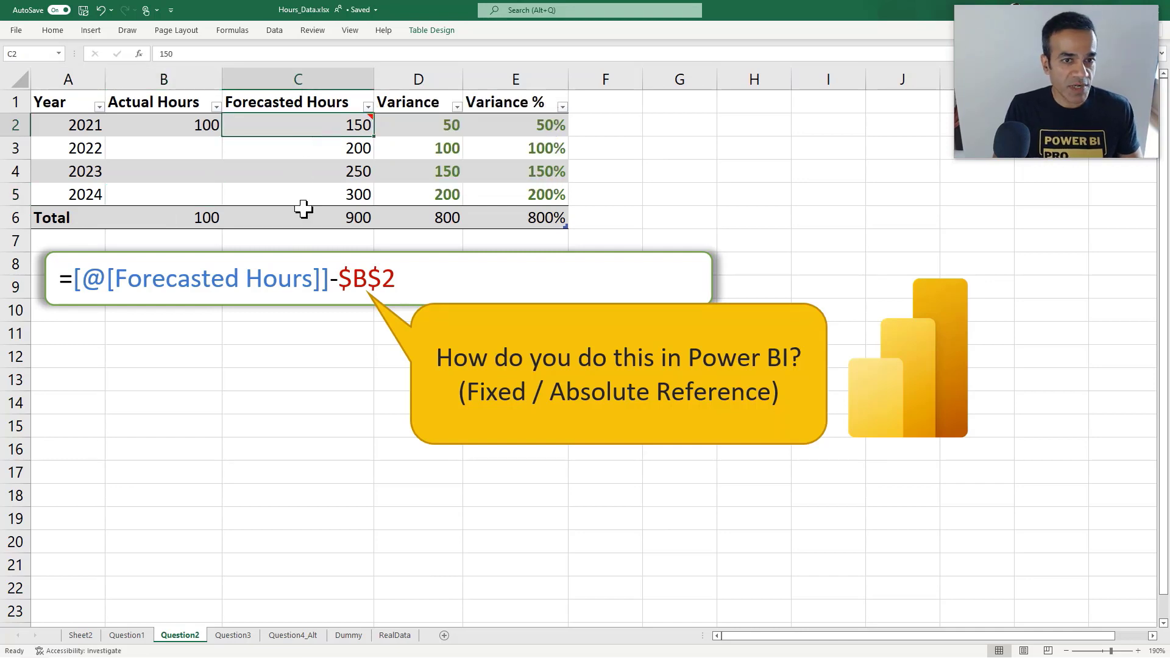
{"action": "left_click", "coordinate": [433, 127]}
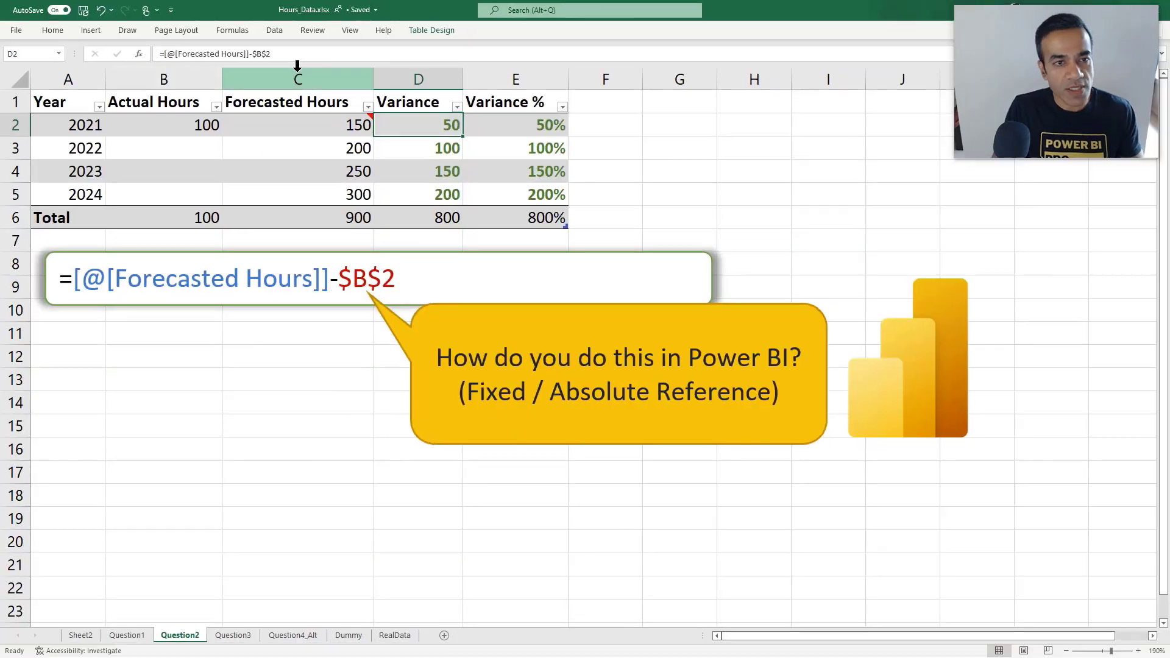
{"action": "left_click", "coordinate": [279, 54]}
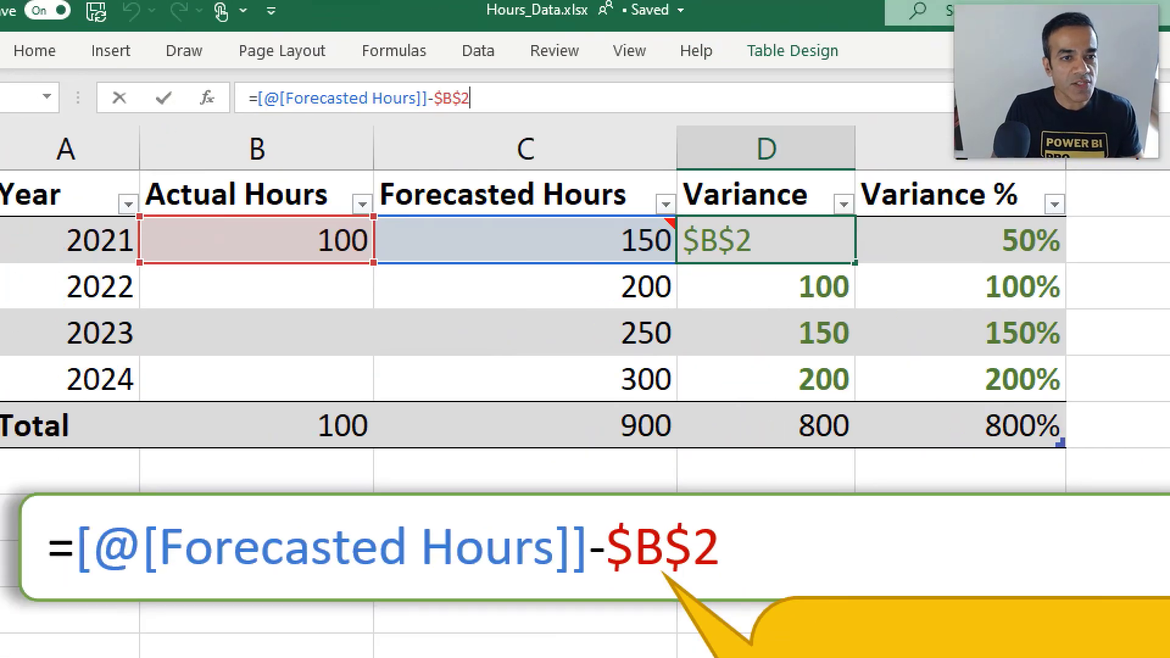
{"action": "left_click_drag", "start_coordinate": [428, 77], "coordinate": [503, 98]}
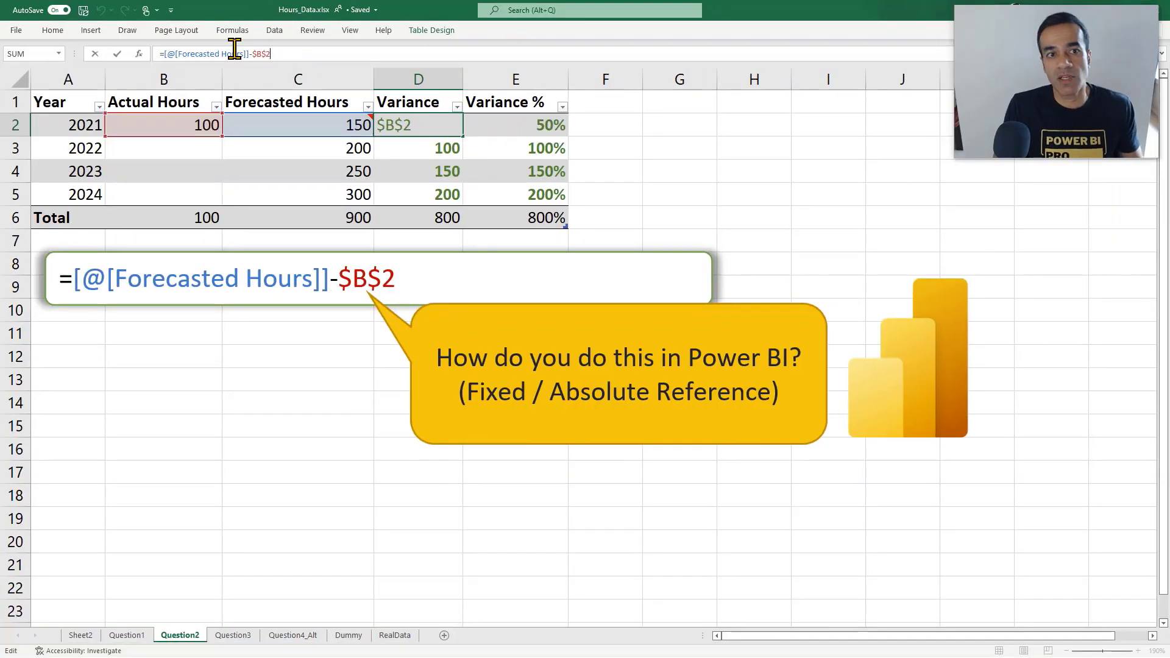
{"action": "key", "text": "Escape"}
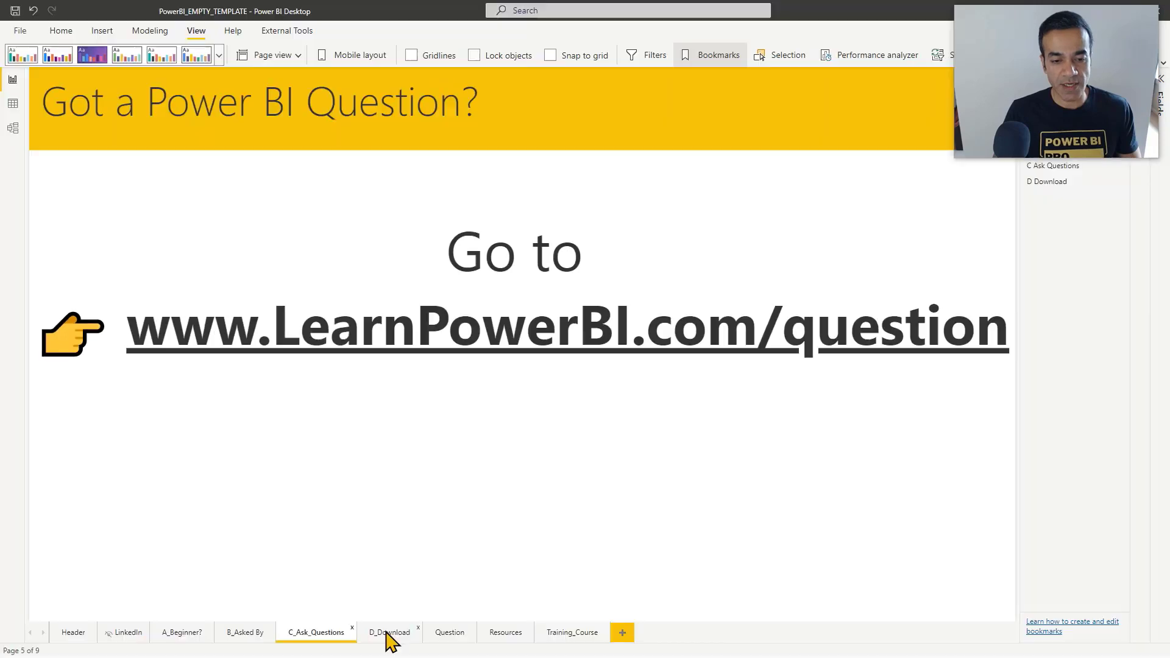
- Switch to Power BI Desktop and view the file link and support e-mail on the D_Download page
{"action": "left_click", "coordinate": [388, 634]}
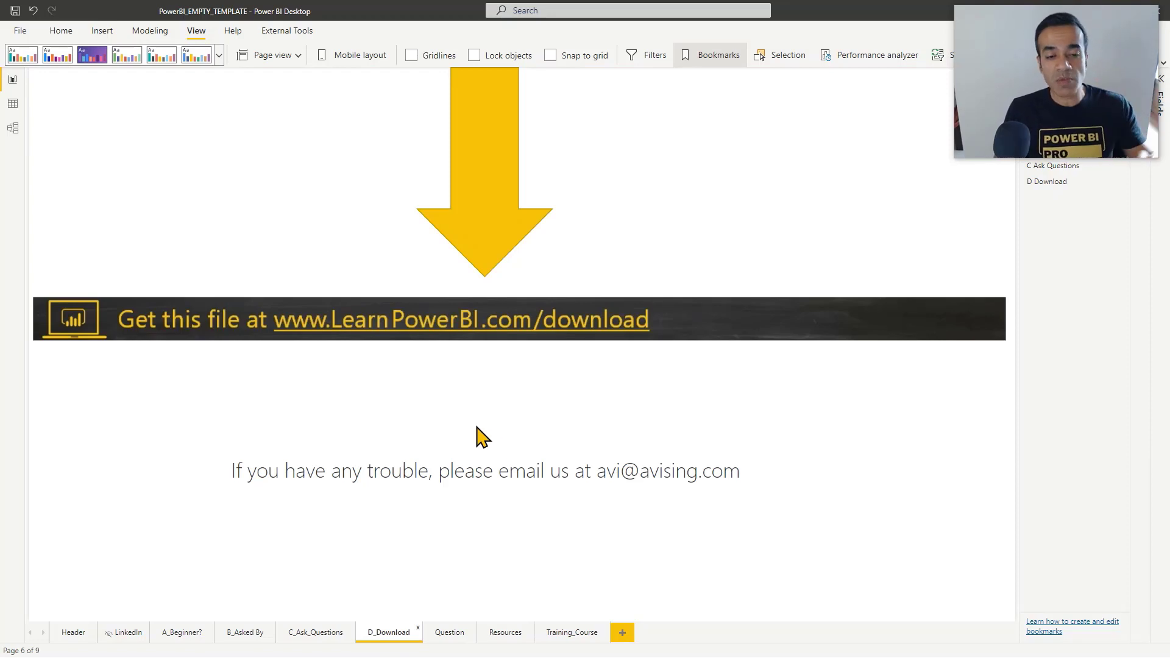
{"action": "left_click", "coordinate": [596, 470]}
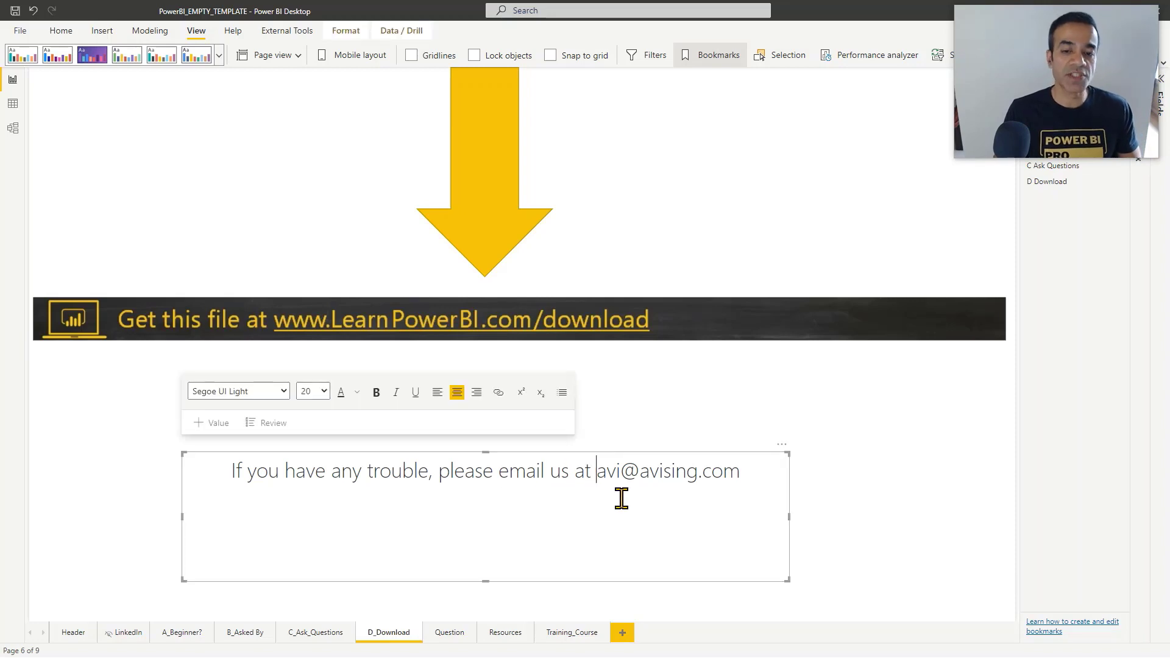
{"action": "key", "text": "shift+End"}
{"action": "left_click", "coordinate": [527, 481]}
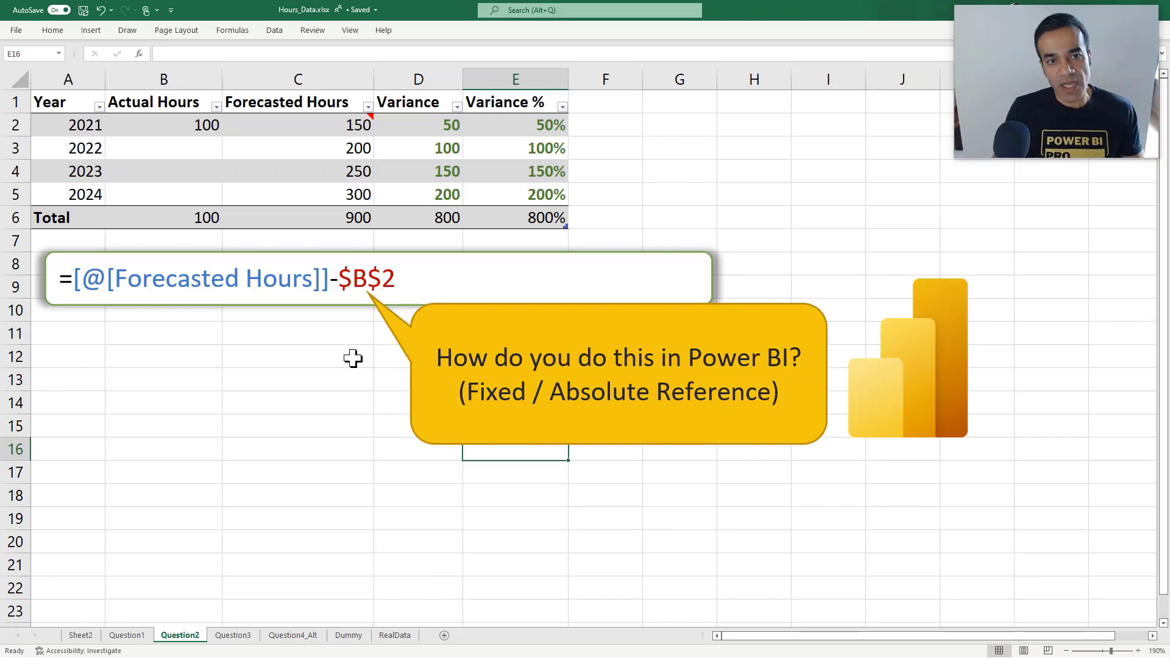
- Return to the Question2 sheet in Excel and compare the Variance formula in D2 with the 2021 actual and forecasted hours
{"action": "left_click", "coordinate": [422, 124]}
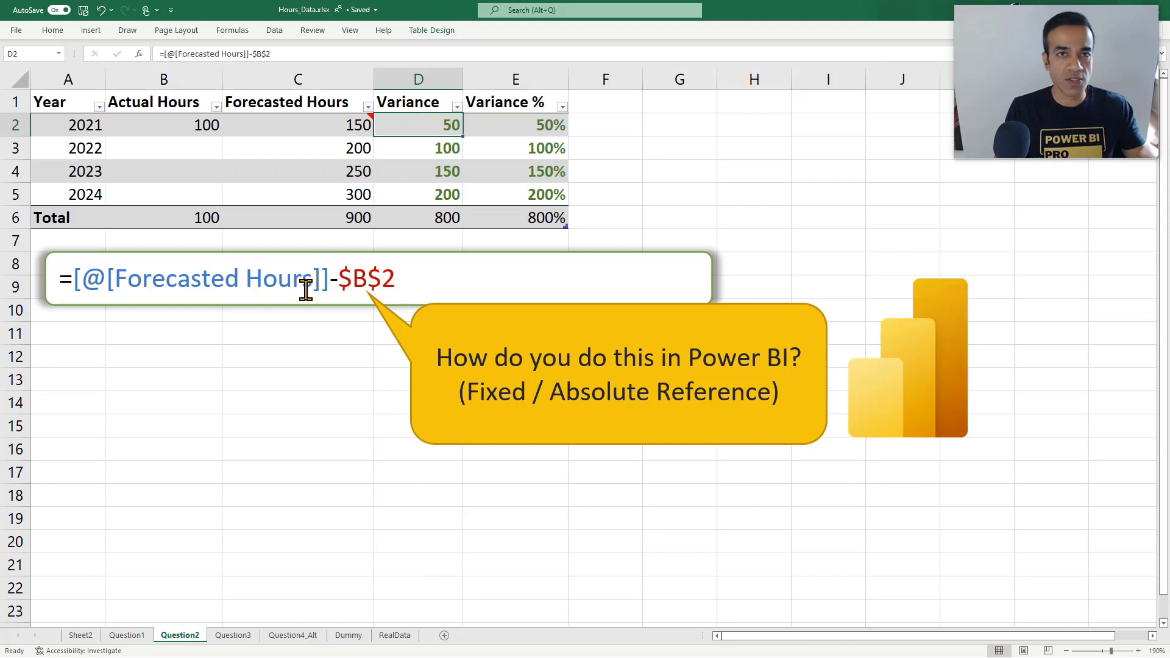
{"action": "left_click", "coordinate": [330, 174]}
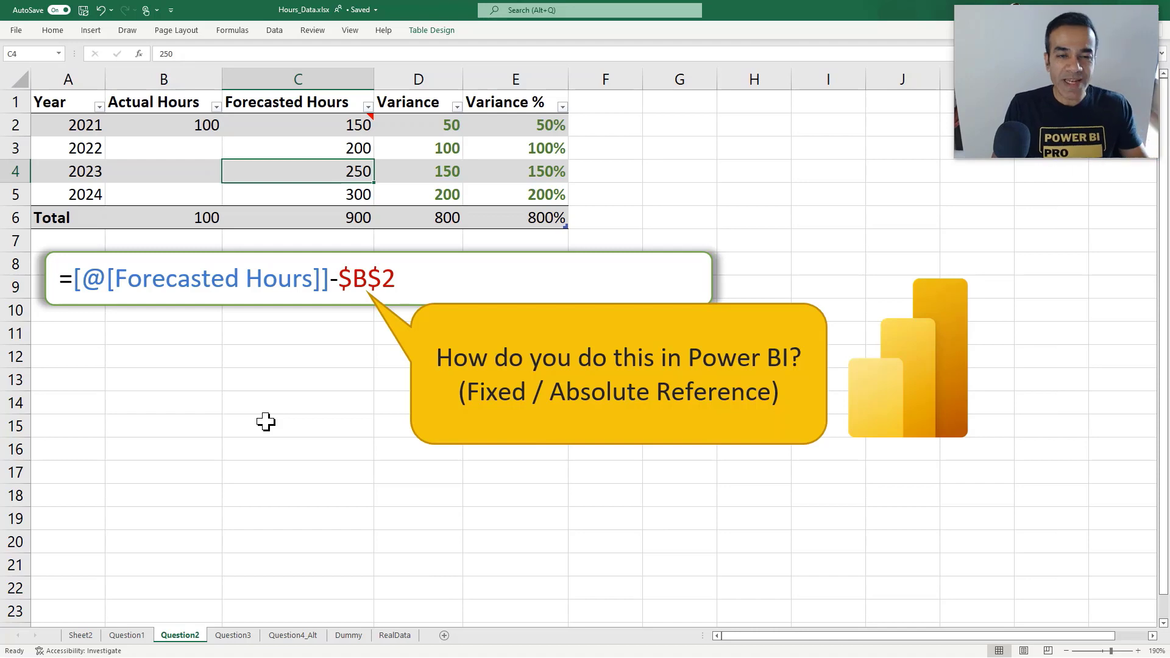
{"action": "key", "text": "ctrl+2"}
{"action": "left_click_drag", "start_coordinate": [230, 154], "coordinate": [233, 139]}
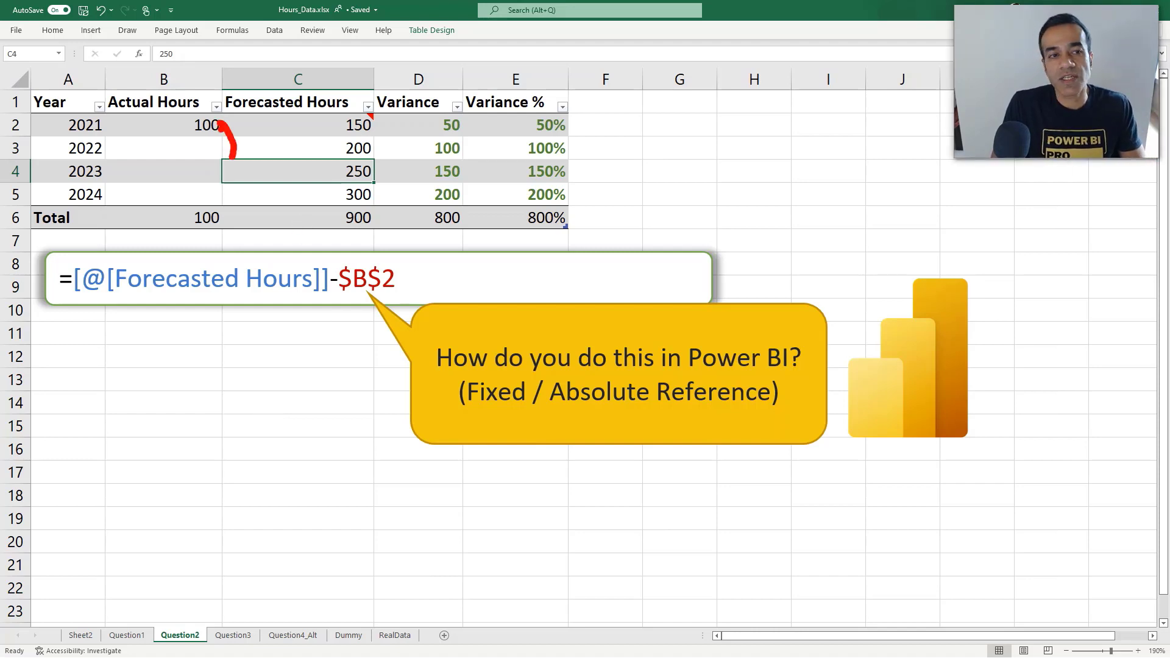
{"action": "key", "text": "Escape"}
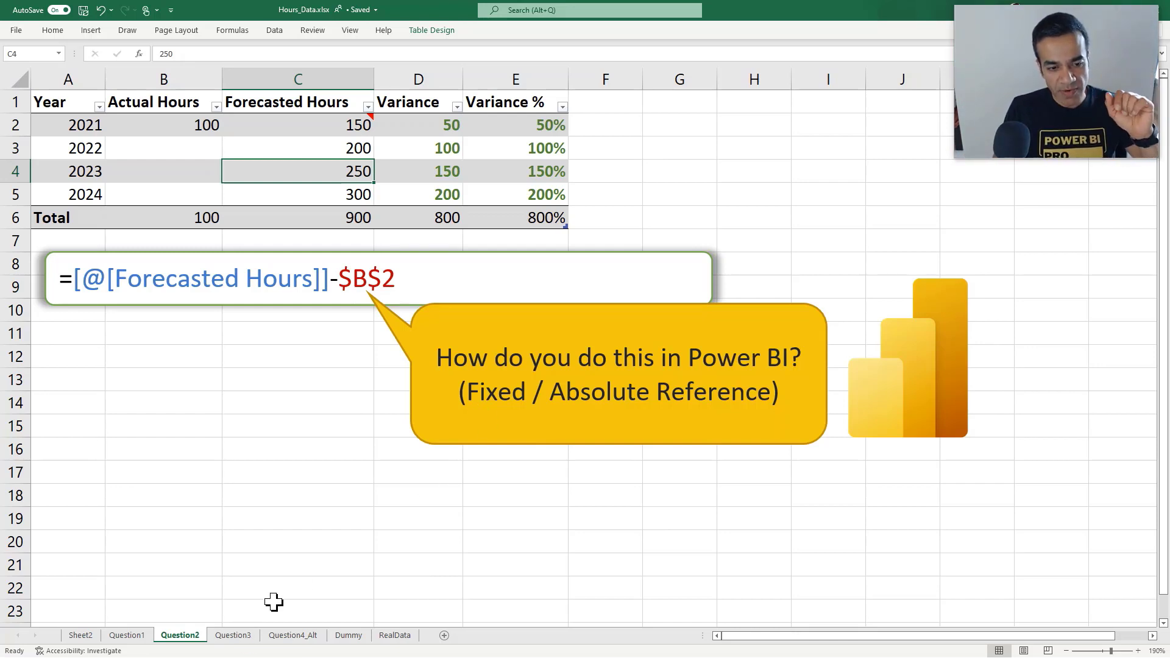
- On the Question3 sheet, examine the absolute-reference formula in the Actual Hours (Fixed to 2021) column beside Forecasted Hours
{"action": "left_click", "coordinate": [233, 635]}
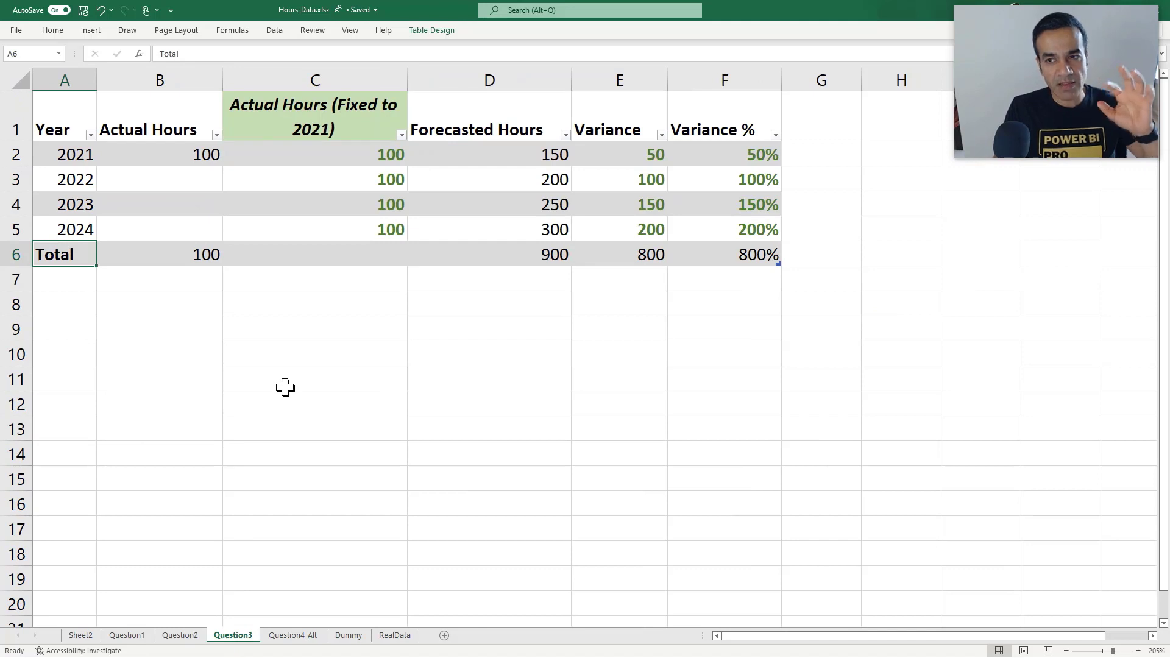
{"action": "left_click", "coordinate": [353, 156]}
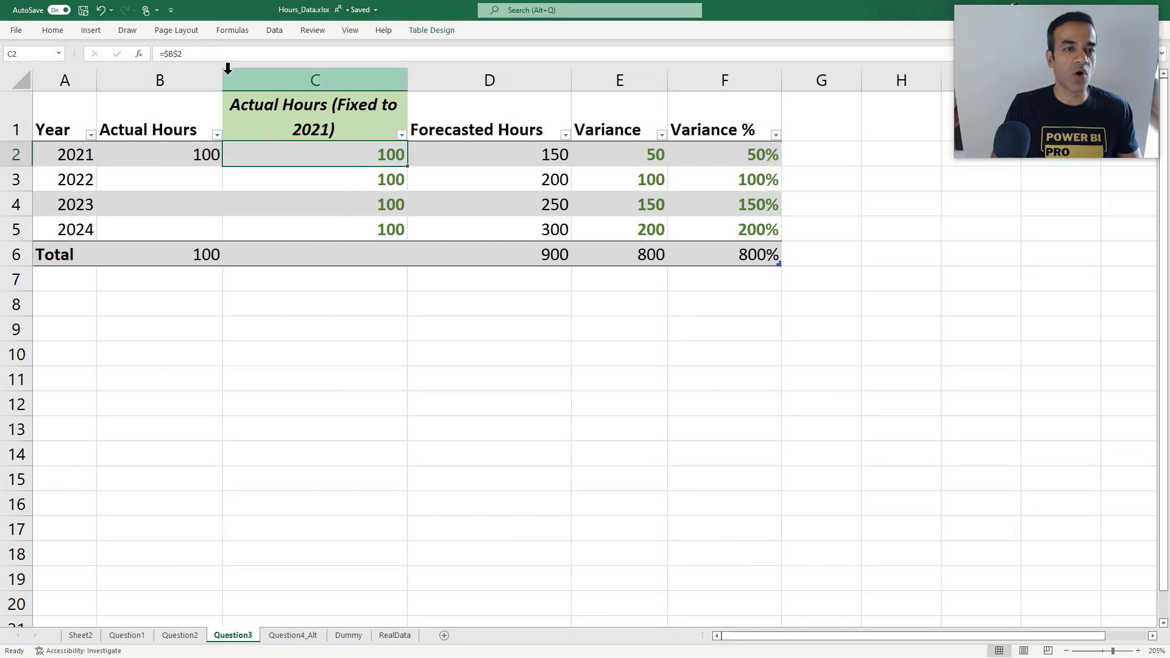
{"action": "left_click", "coordinate": [206, 55]}
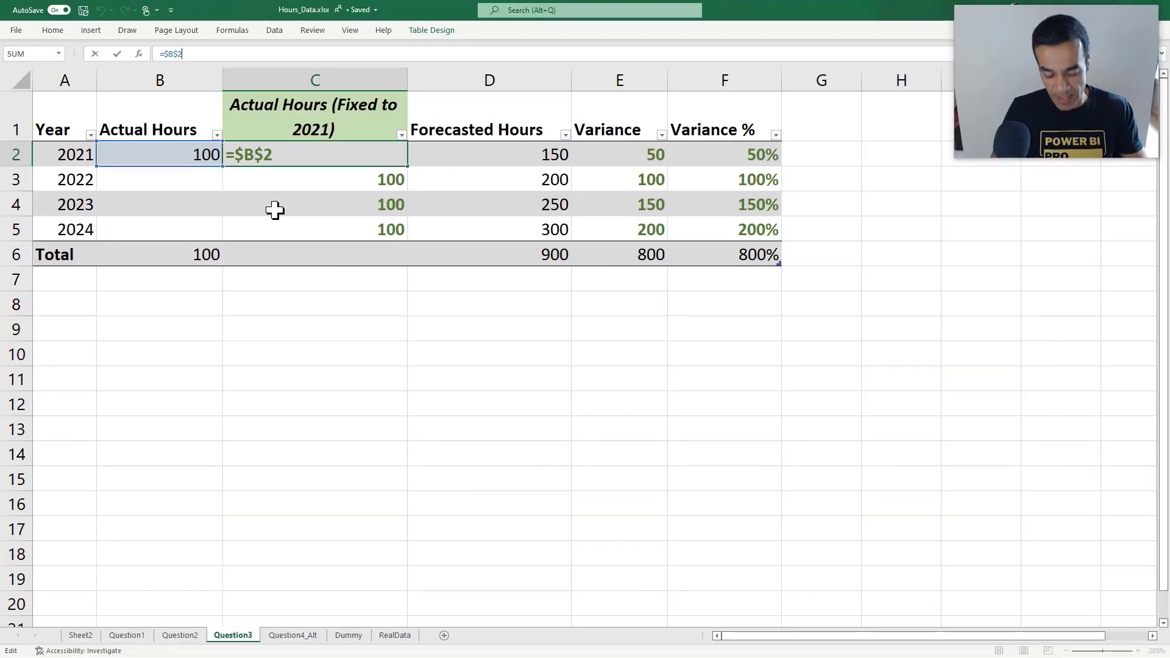
{"action": "key", "text": "Return"}
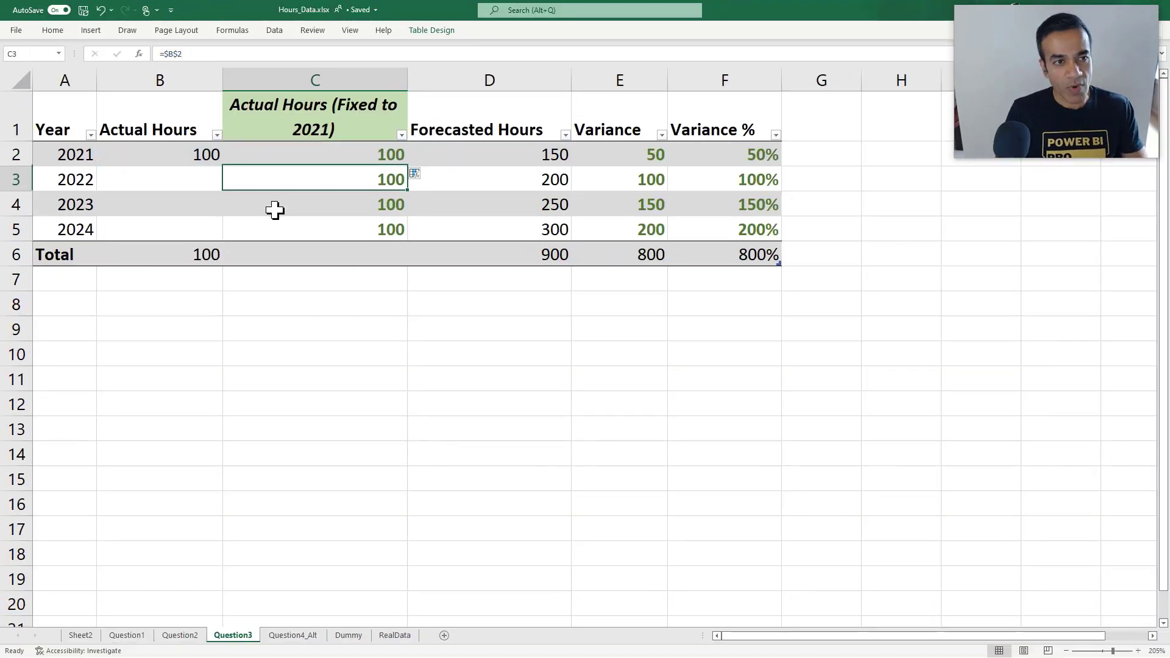
{"action": "left_click", "coordinate": [364, 160]}
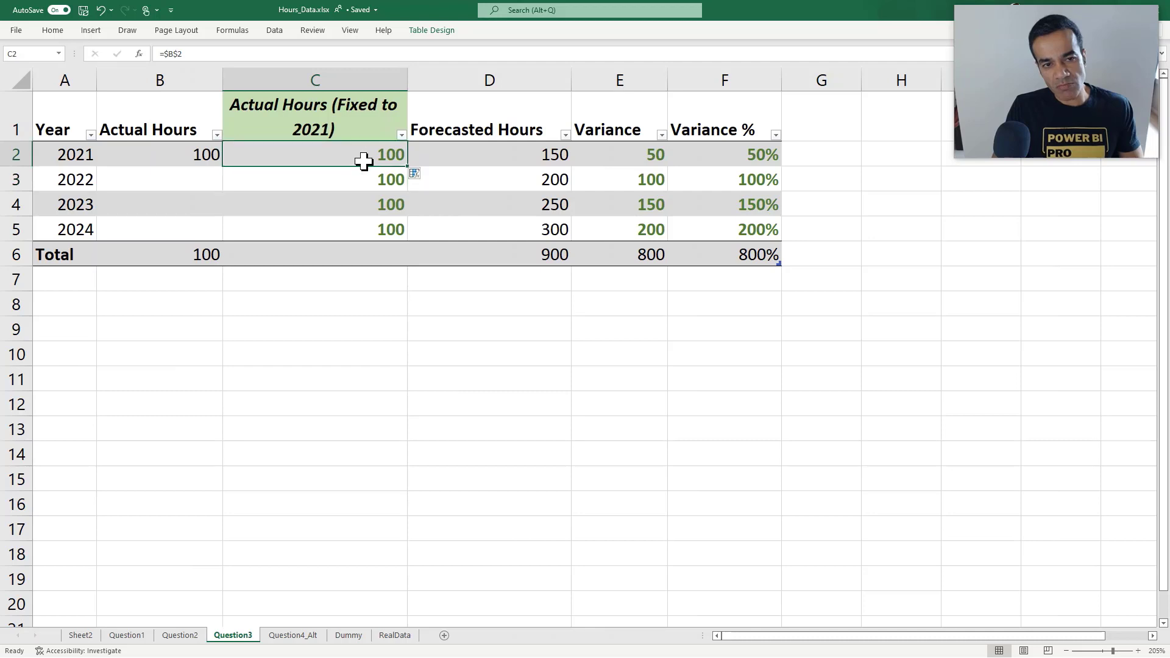
{"action": "left_click_drag", "start_coordinate": [364, 160], "coordinate": [369, 225]}
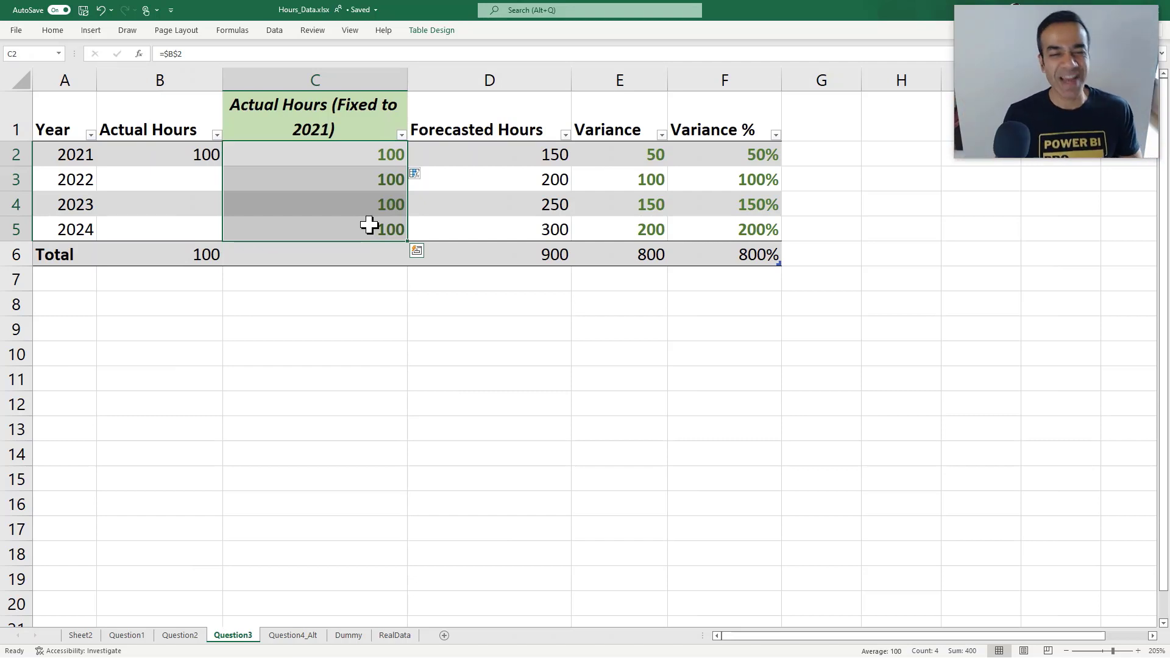
{"action": "left_click", "coordinate": [450, 154]}
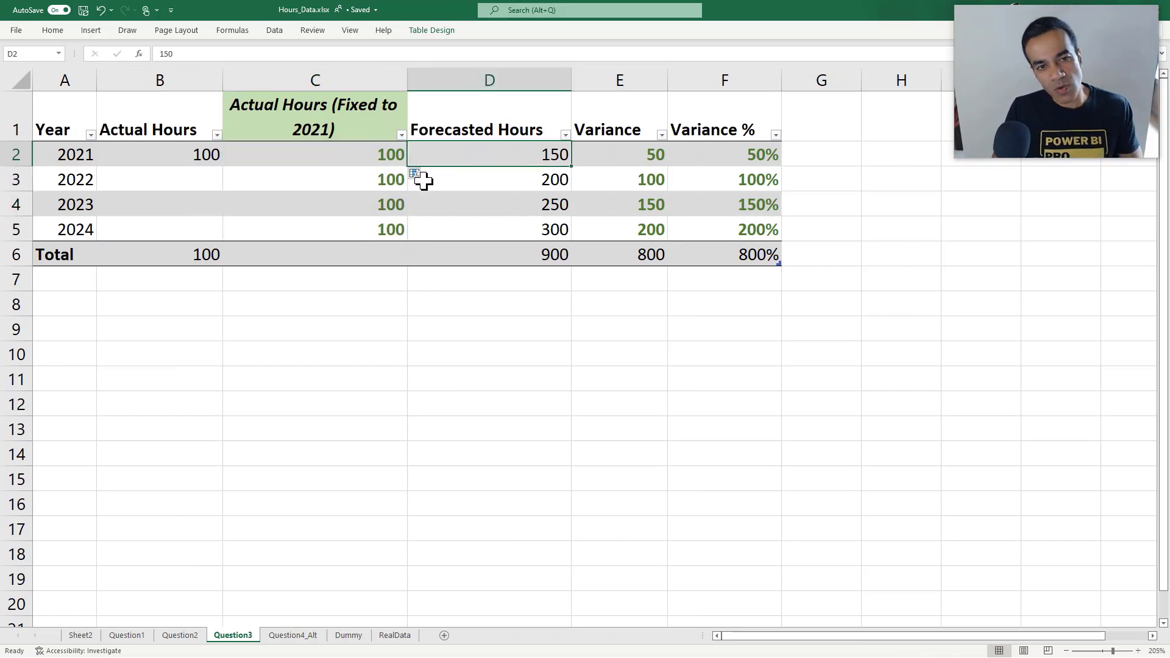
{"action": "left_click", "coordinate": [377, 157]}
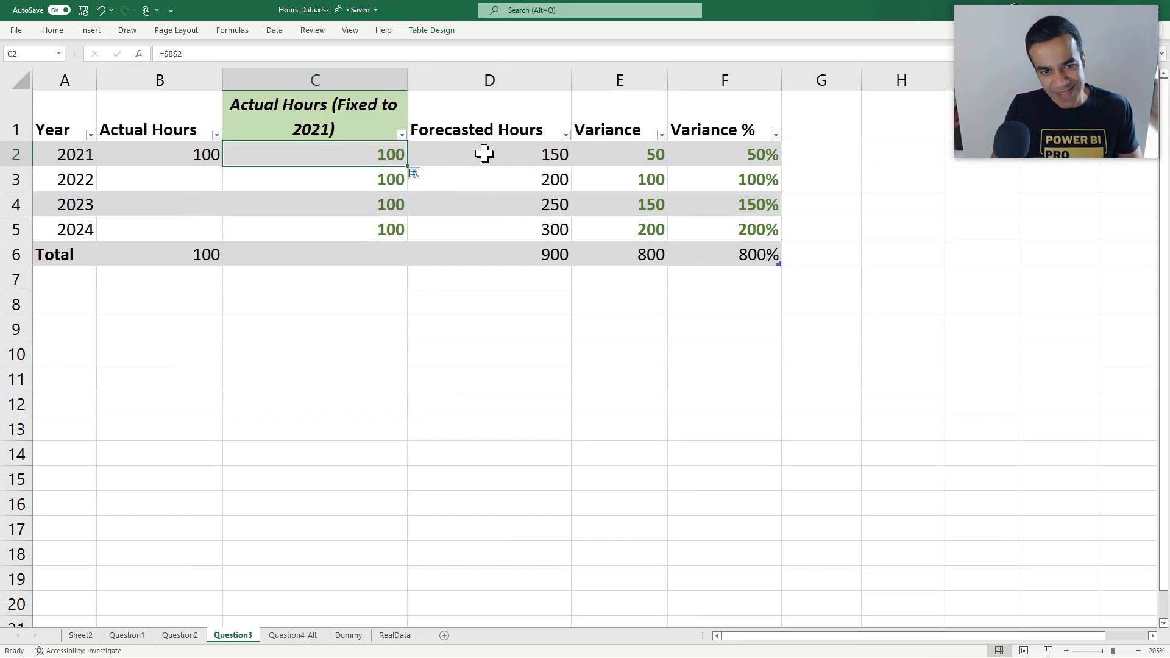
- Inspect the fixed cell reference in C2 and the values below it in the Actual Hours (Fixed to 2021) column
{"action": "left_click", "coordinate": [239, 55]}
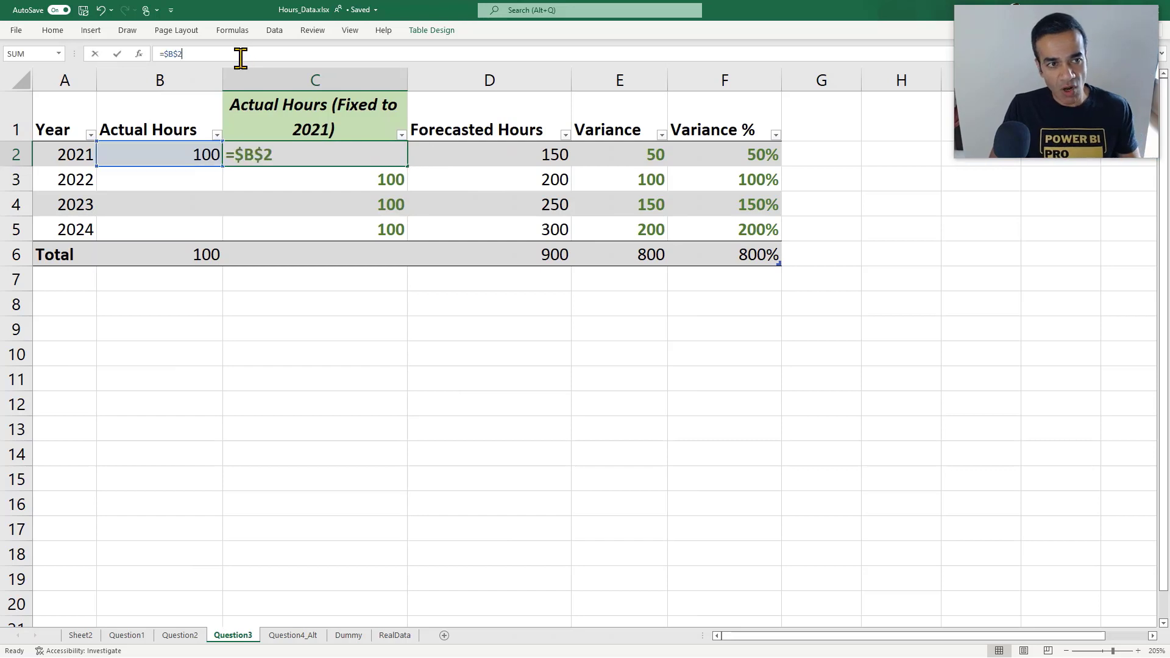
{"action": "key", "text": "Return"}
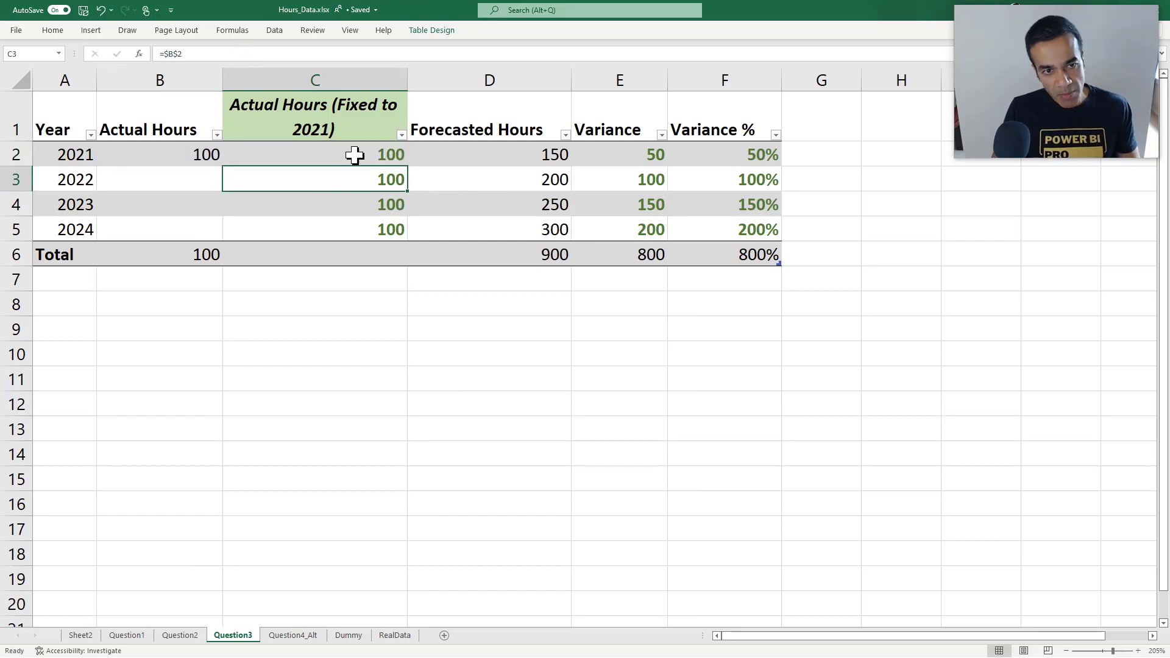
{"action": "left_click_drag", "start_coordinate": [352, 156], "coordinate": [358, 219]}
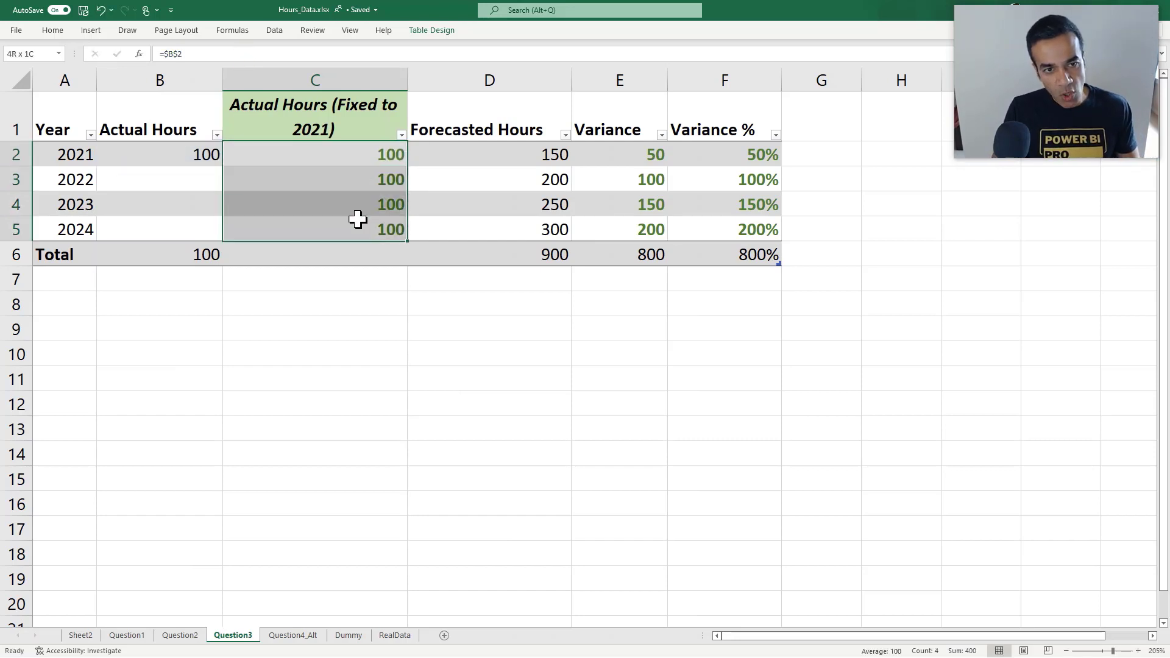
- Examine the Variance formula in E2 on Question3, tracing its Forecasted Hours and Actual Hours (Fixed to 2021) references
{"action": "left_click", "coordinate": [595, 153]}
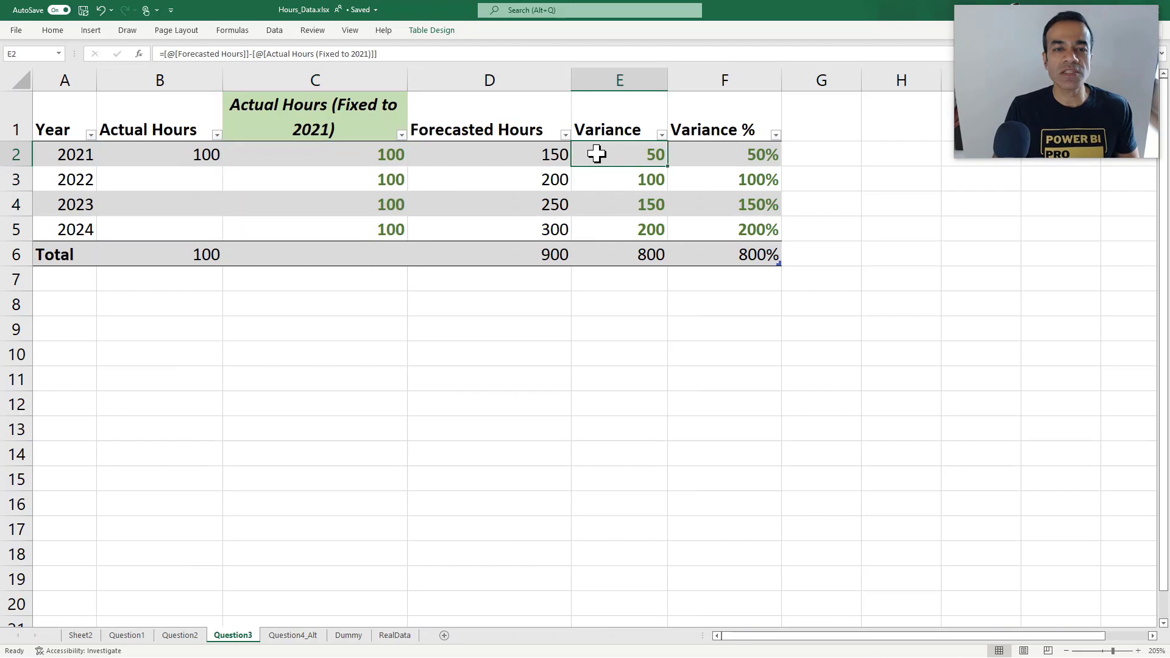
{"action": "left_click", "coordinate": [396, 55]}
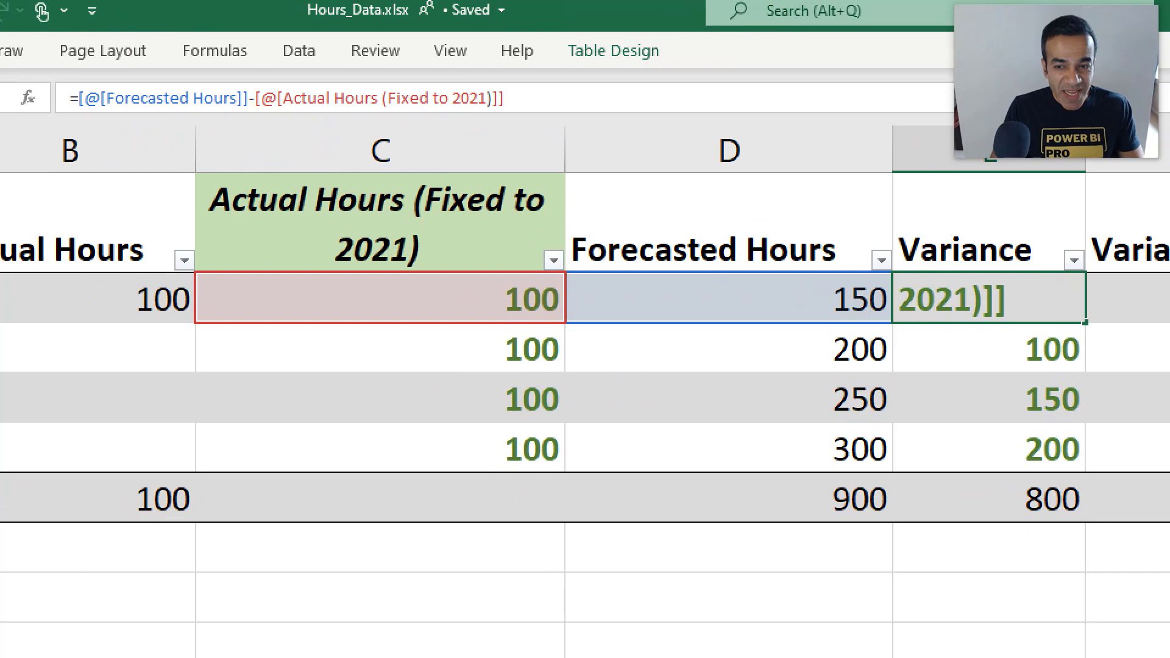
{"action": "left_click", "coordinate": [244, 49]}
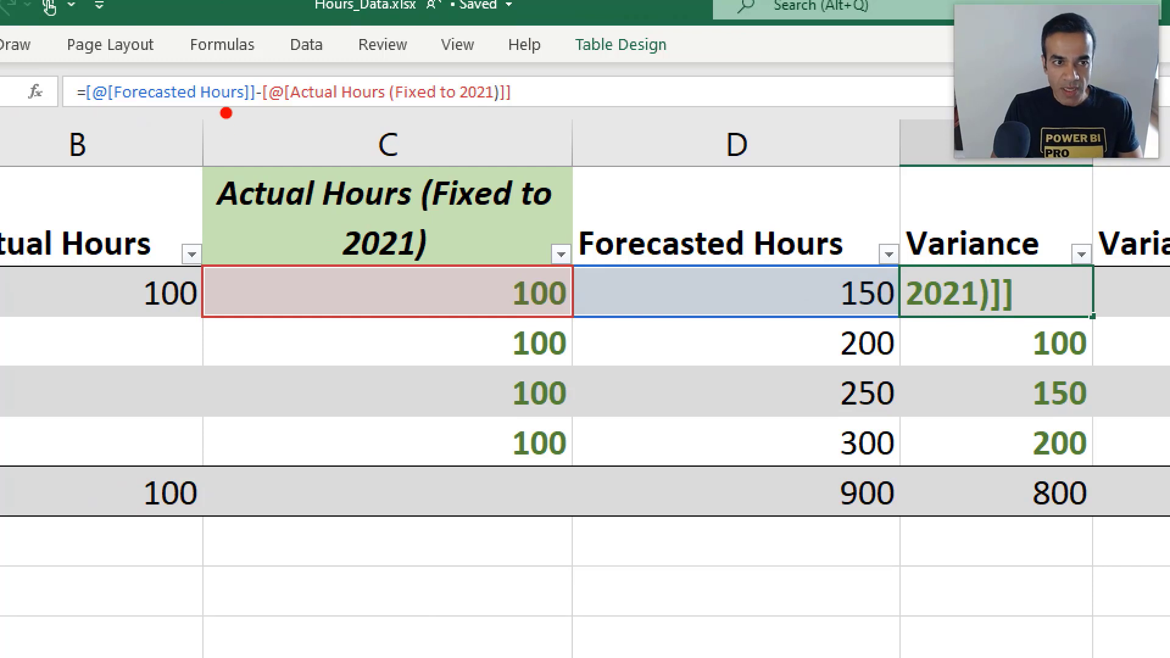
{"action": "mouse_move", "coordinate": [223, 111]}
{"action": "left_mouse_down"}
{"action": "mouse_move", "coordinate": [248, 140]}
{"action": "mouse_move", "coordinate": [295, 148]}
{"action": "mouse_move", "coordinate": [336, 115]}
{"action": "mouse_move", "coordinate": [312, 116]}
{"action": "mouse_move", "coordinate": [512, 113]}
{"action": "left_mouse_up"}
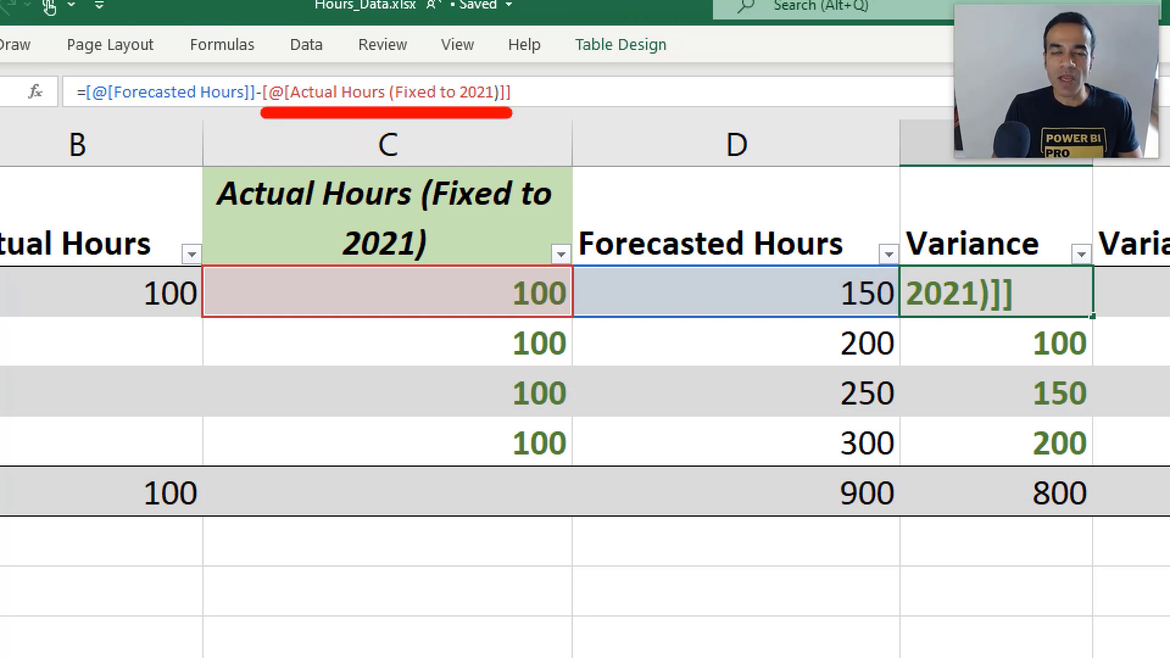
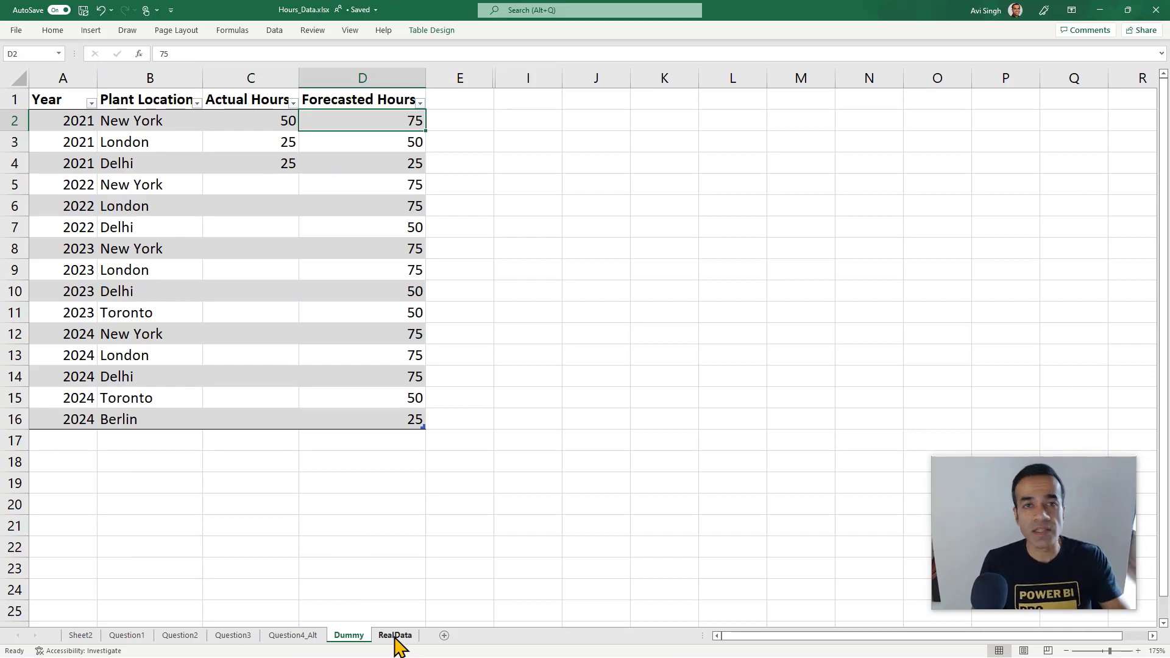
- On the RealData sheet, compare the date, plant location and unit detail of the actual-hours table with the monthly forecast table
{"action": "left_click", "coordinate": [395, 635]}
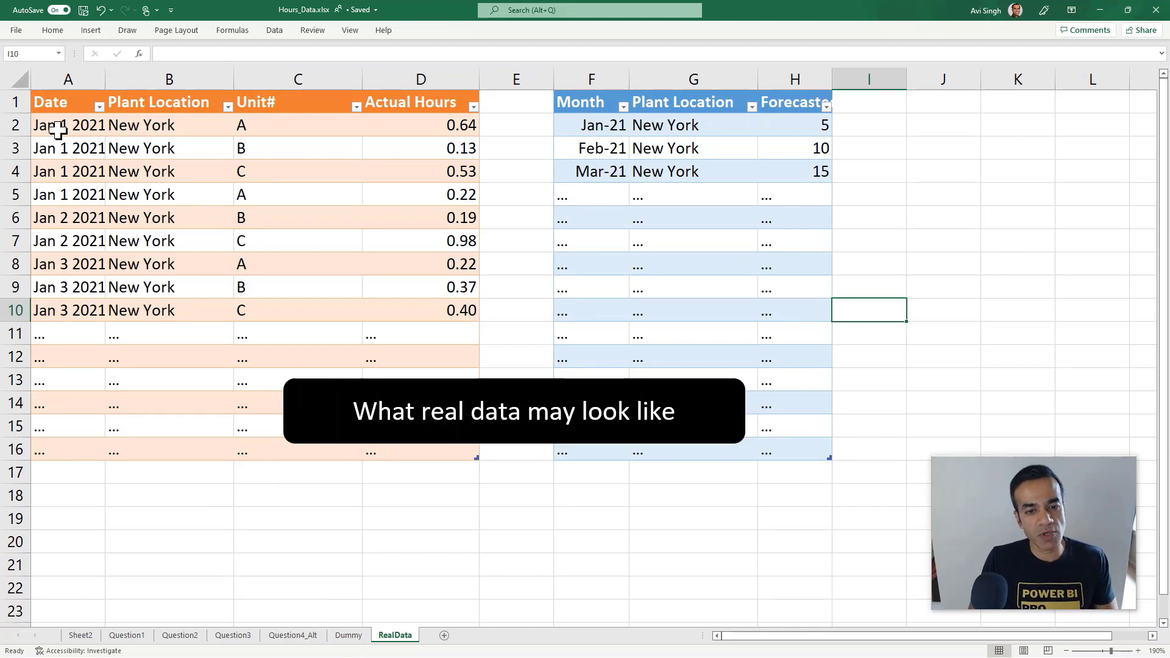
{"action": "left_click_drag", "start_coordinate": [60, 107], "coordinate": [415, 308]}
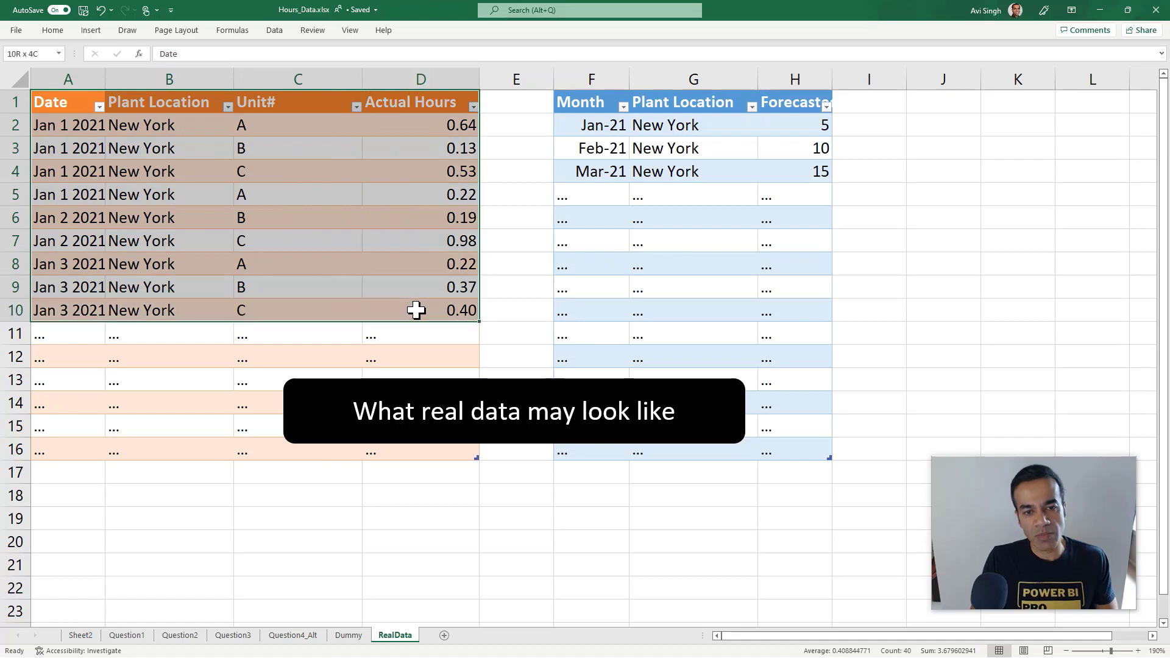
{"action": "left_click", "coordinate": [425, 120]}
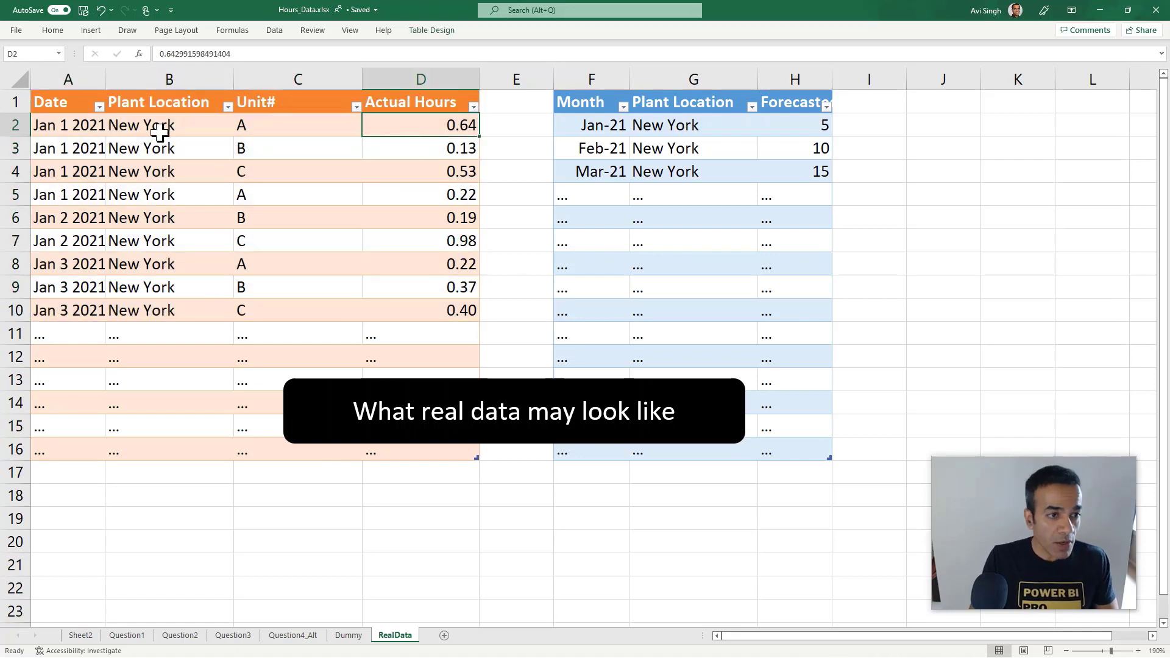
{"action": "left_click_drag", "start_coordinate": [85, 122], "coordinate": [83, 282]}
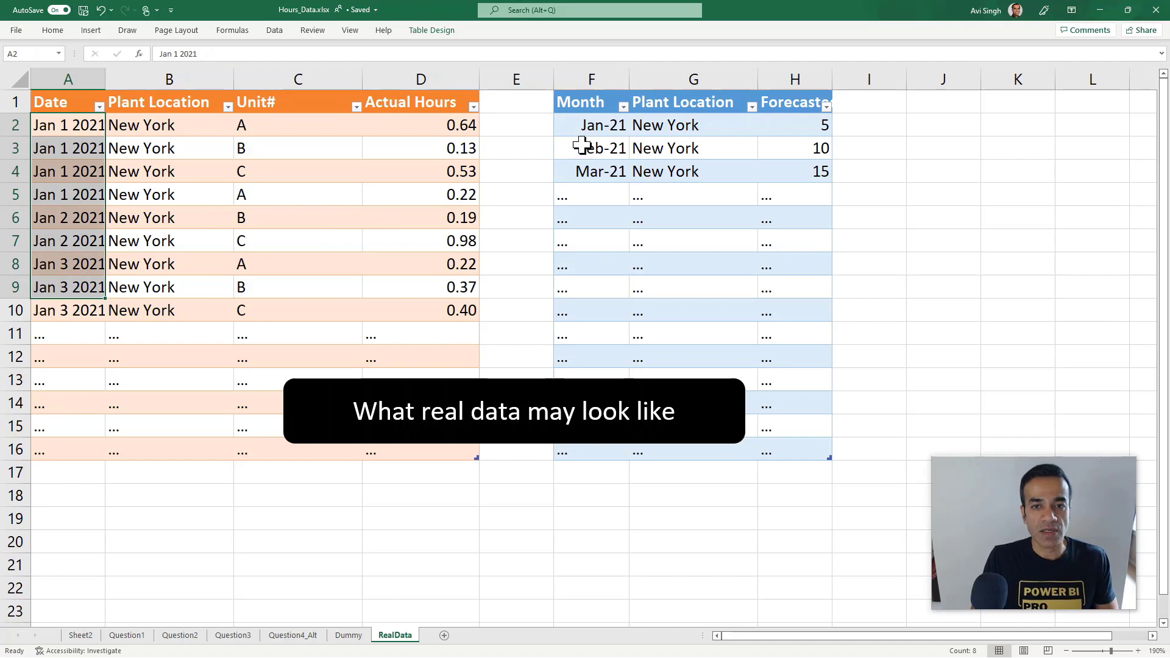
{"action": "left_click", "coordinate": [592, 128]}
{"action": "left_click_drag", "start_coordinate": [597, 139], "coordinate": [580, 175]}
{"action": "left_click", "coordinate": [180, 155]}
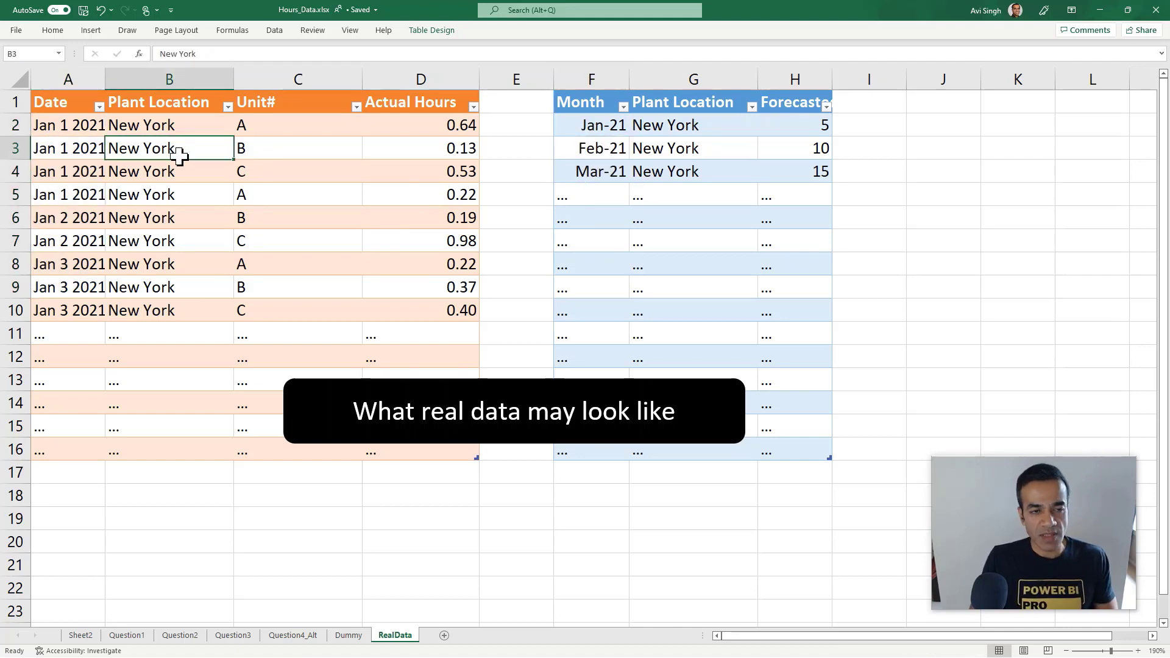
{"action": "left_click", "coordinate": [308, 76]}
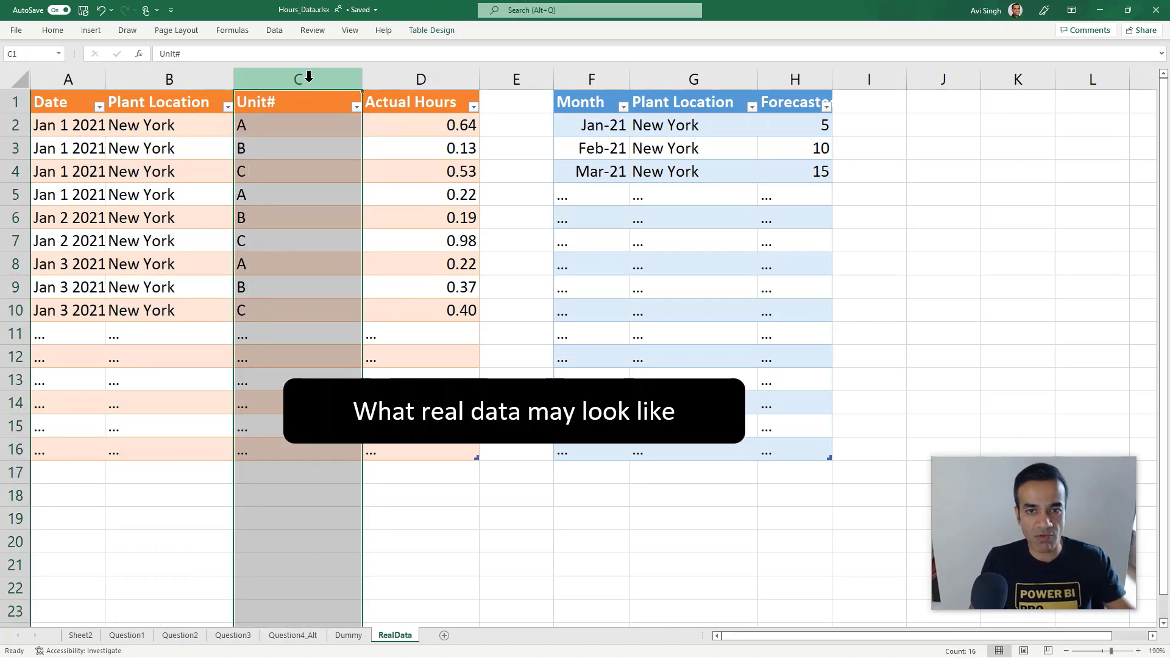
{"action": "left_click", "coordinate": [662, 124]}
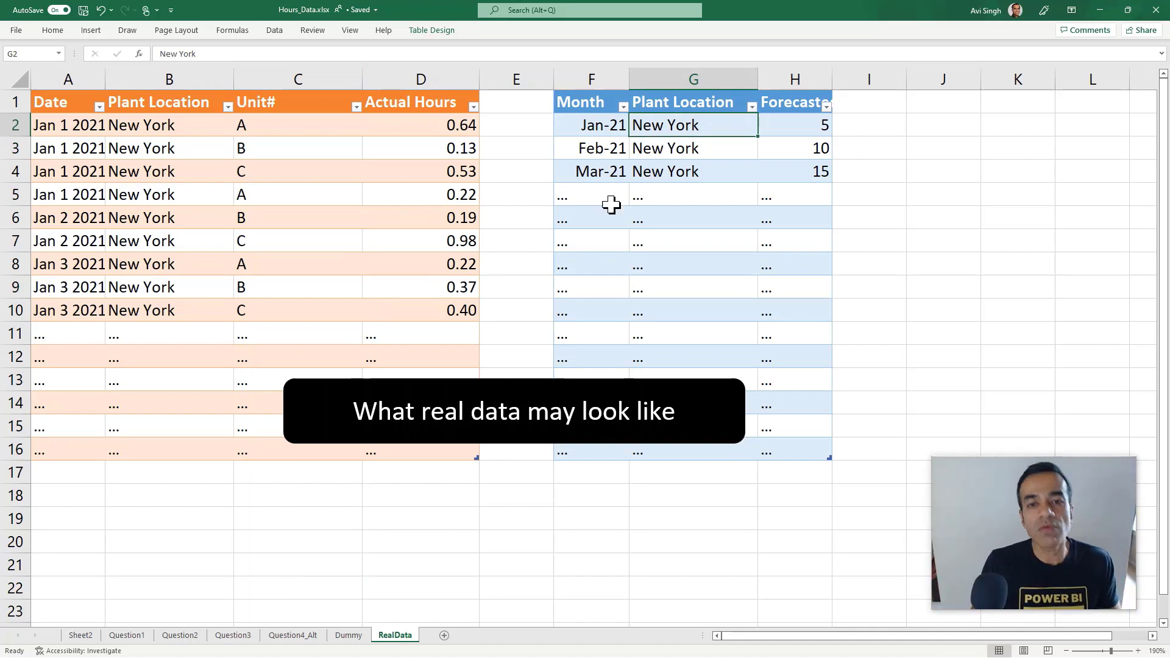
- View the yearly hours table on Page 1 in Power BI Desktop and compare it with the fixed 2021 column on Excel's Question3 sheet
{"action": "key", "text": "alt+Tab"}
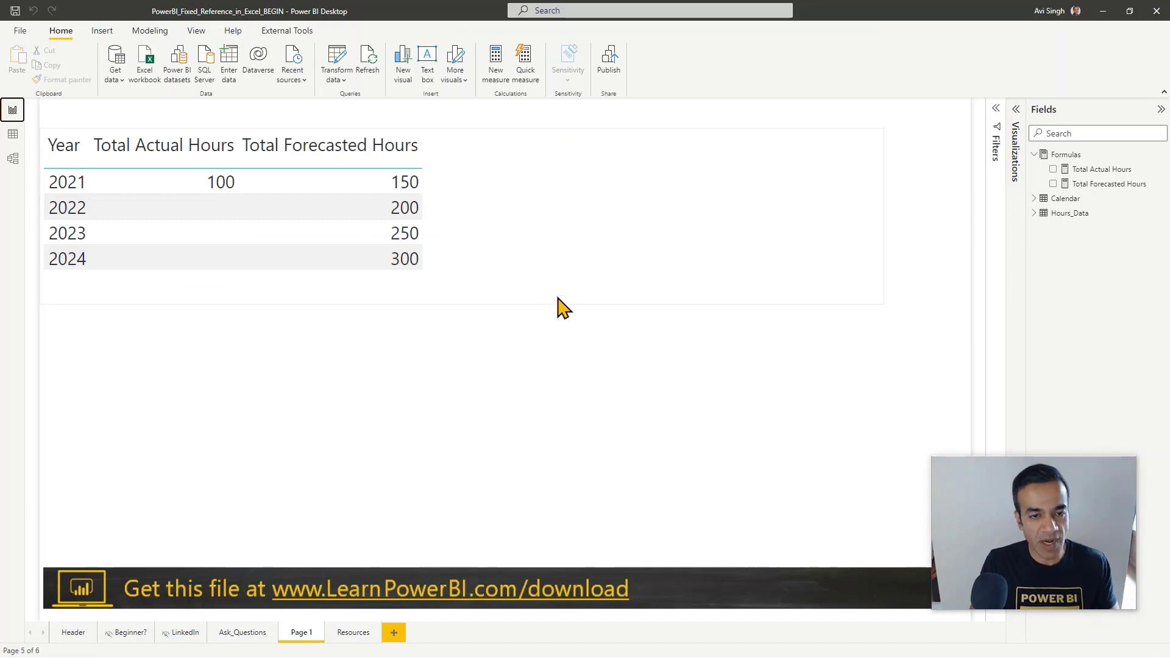
{"action": "left_click", "coordinate": [488, 282]}
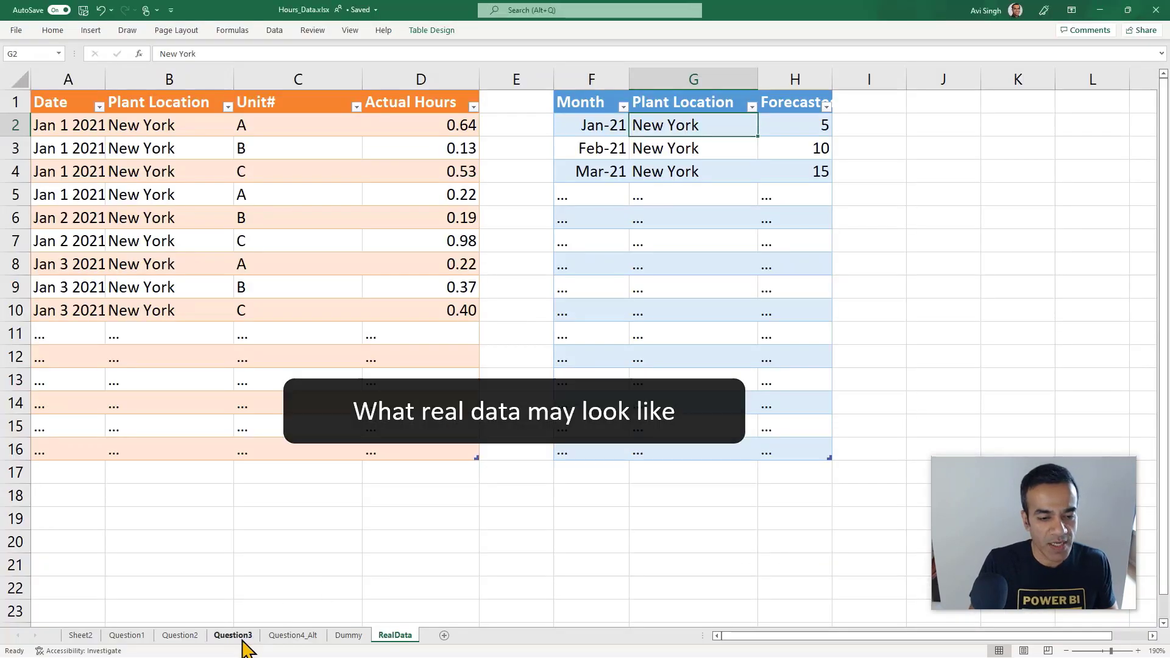
{"action": "left_click", "coordinate": [233, 635]}
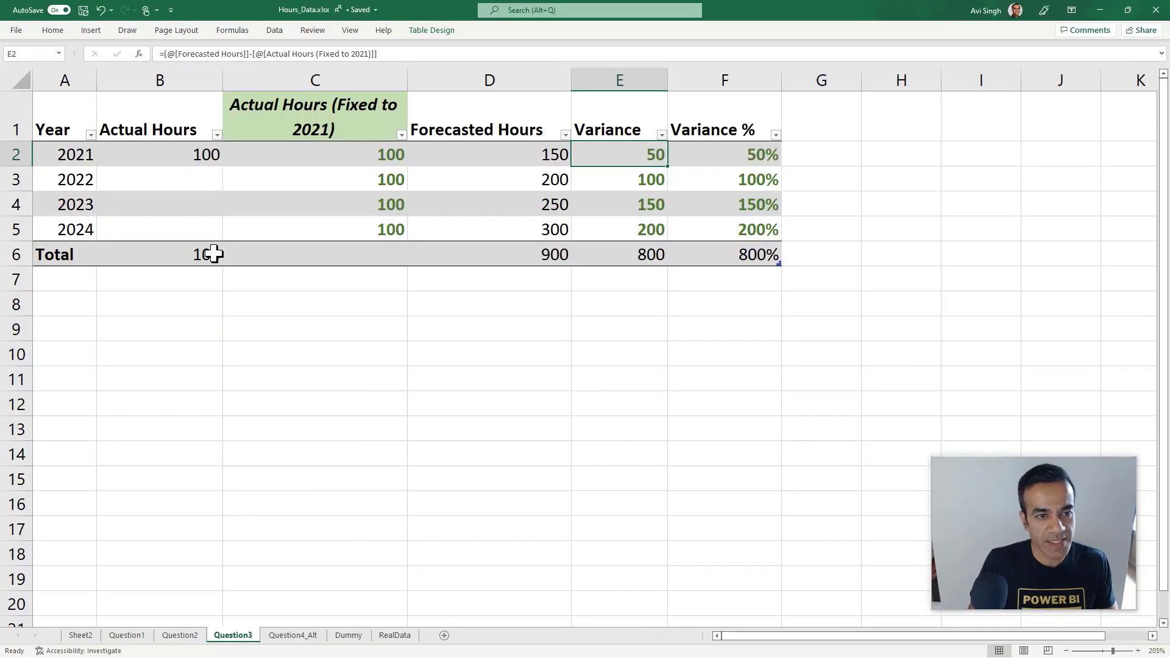
{"action": "left_click_drag", "start_coordinate": [340, 156], "coordinate": [346, 223]}
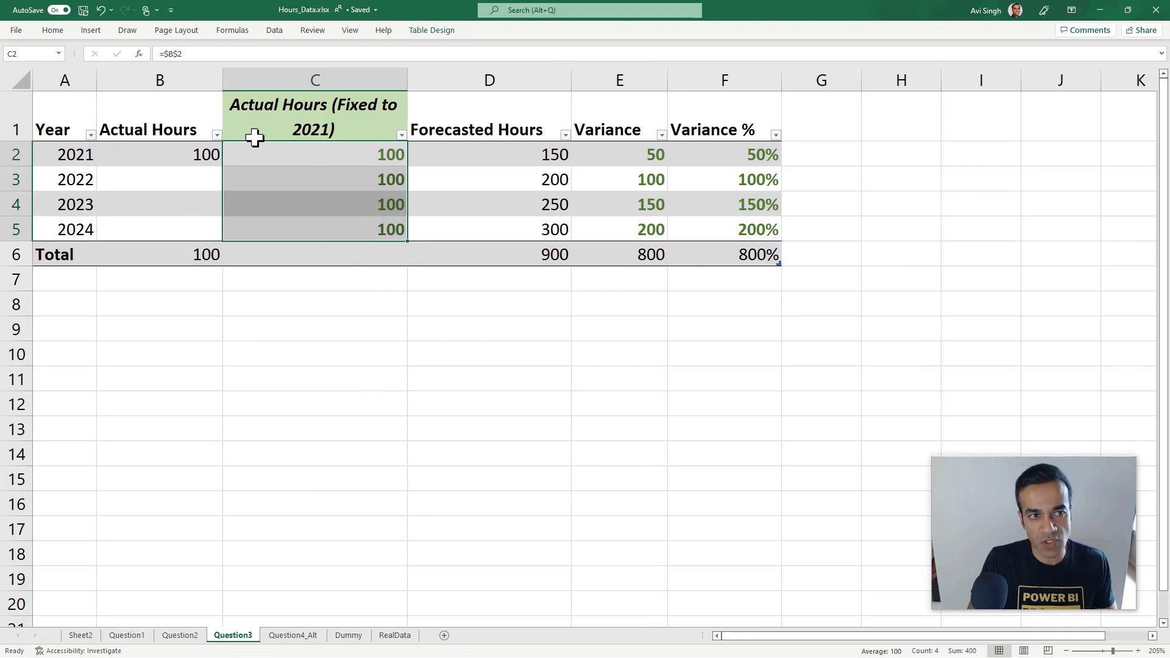
{"action": "left_click", "coordinate": [188, 54]}
{"action": "key", "text": "Escape"}
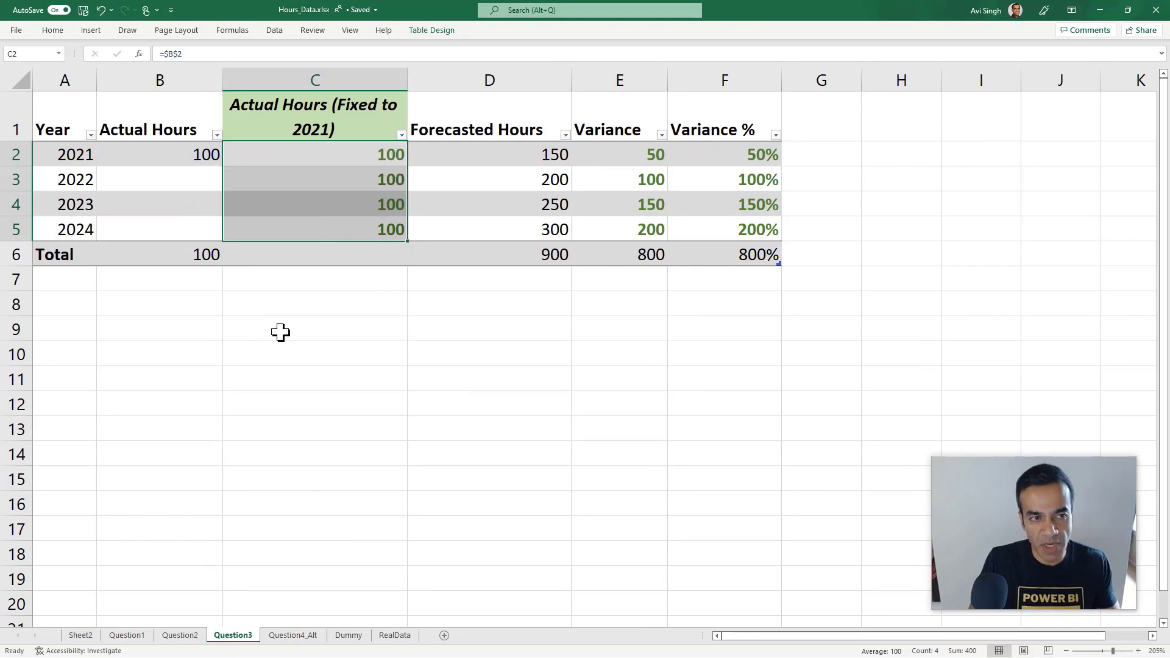
- Switch to Power BI Desktop and inspect the Formulas and Hours_Data tables in the data view
{"action": "key", "text": "alt+Tab"}
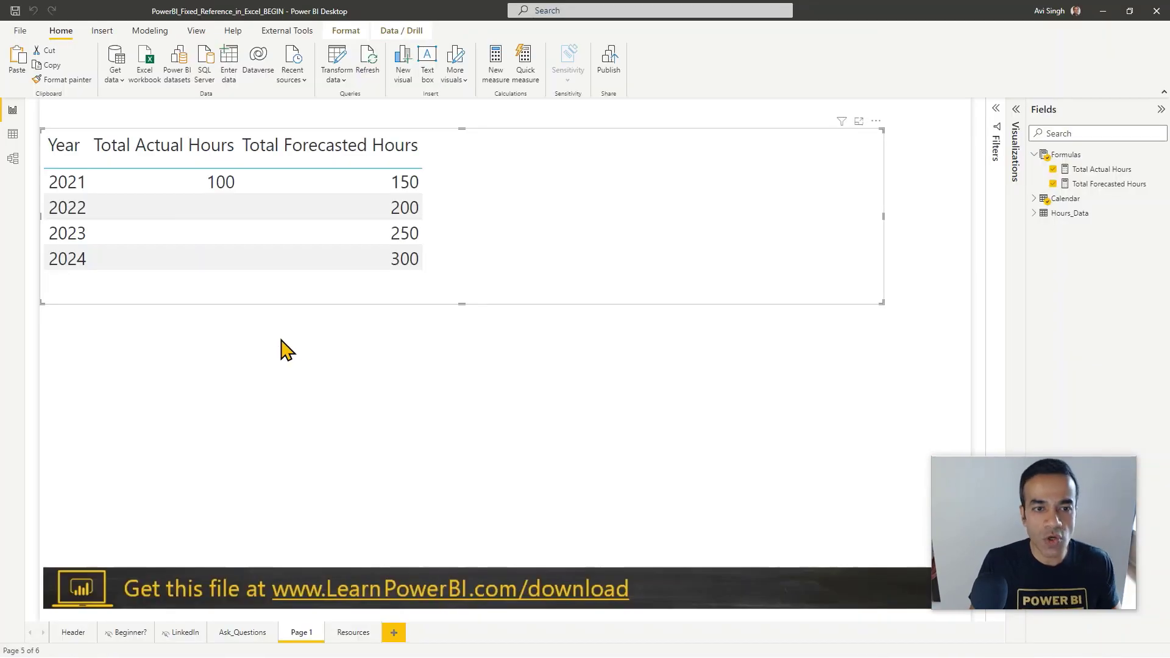
{"action": "left_click", "coordinate": [1066, 154]}
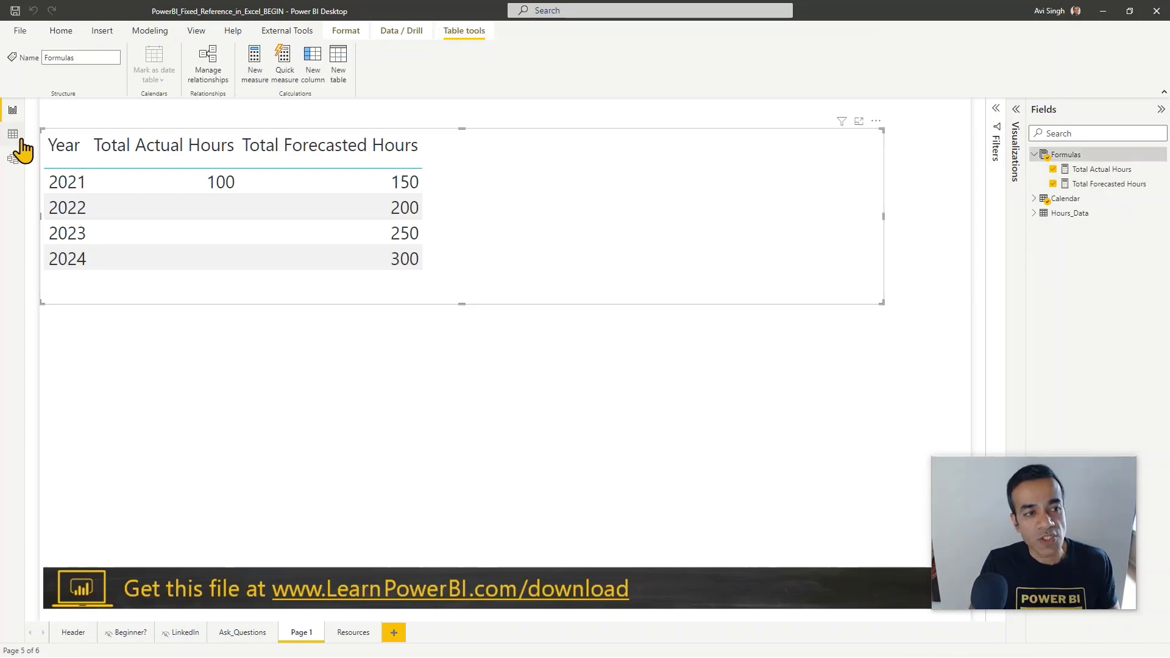
{"action": "left_click", "coordinate": [20, 139]}
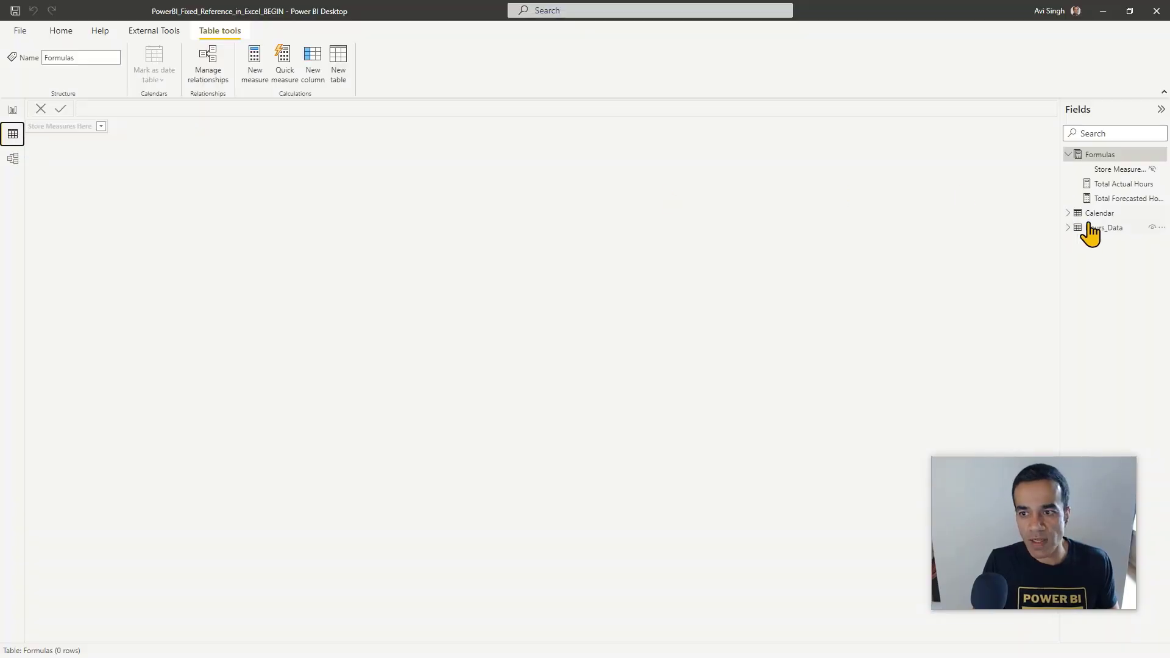
{"action": "left_click", "coordinate": [1090, 229]}
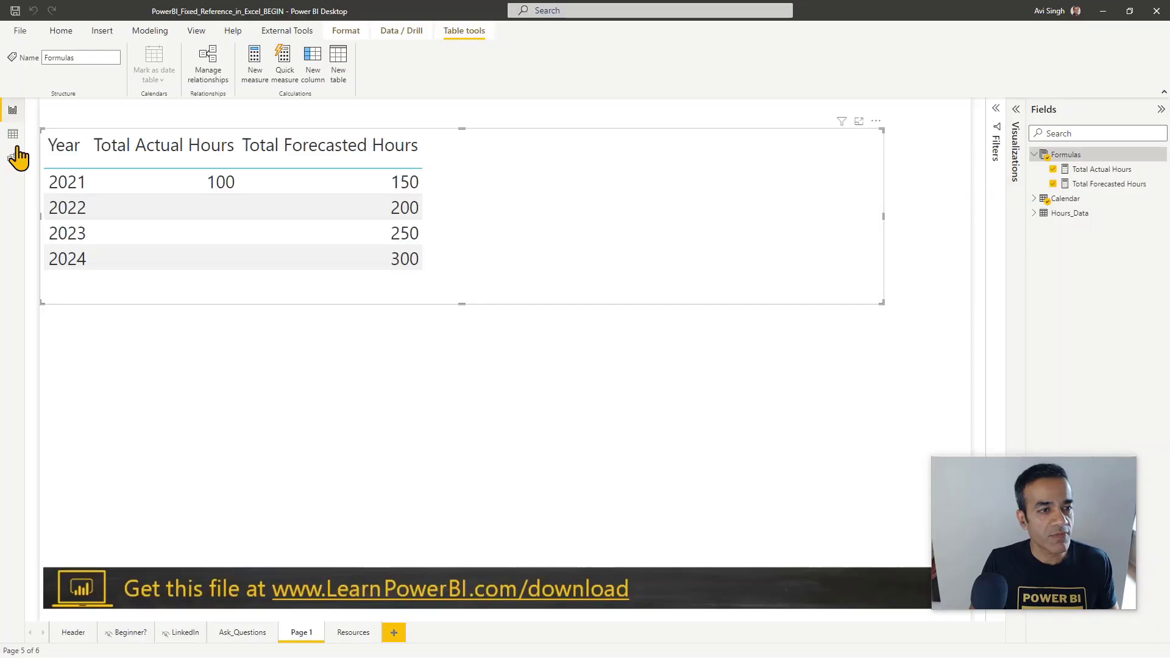
- Examine the DAX formulas of the Total Actual Hours and Total Forecasted Hours measures in the report view
{"action": "left_click", "coordinate": [1104, 170]}
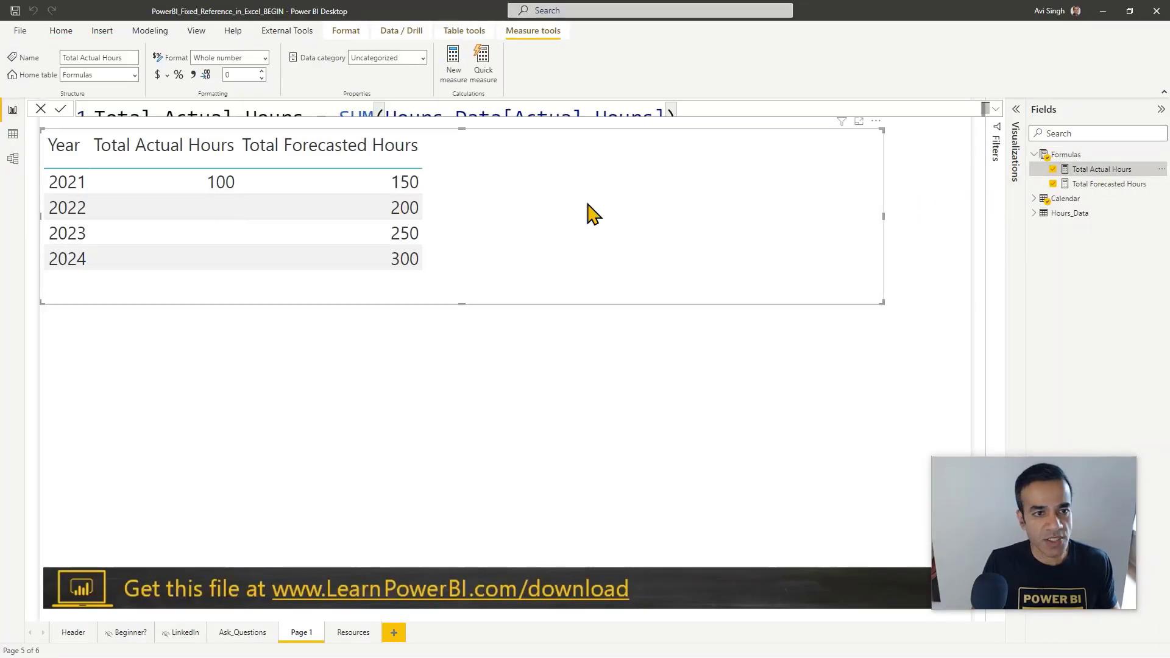
{"action": "left_click", "coordinate": [993, 122]}
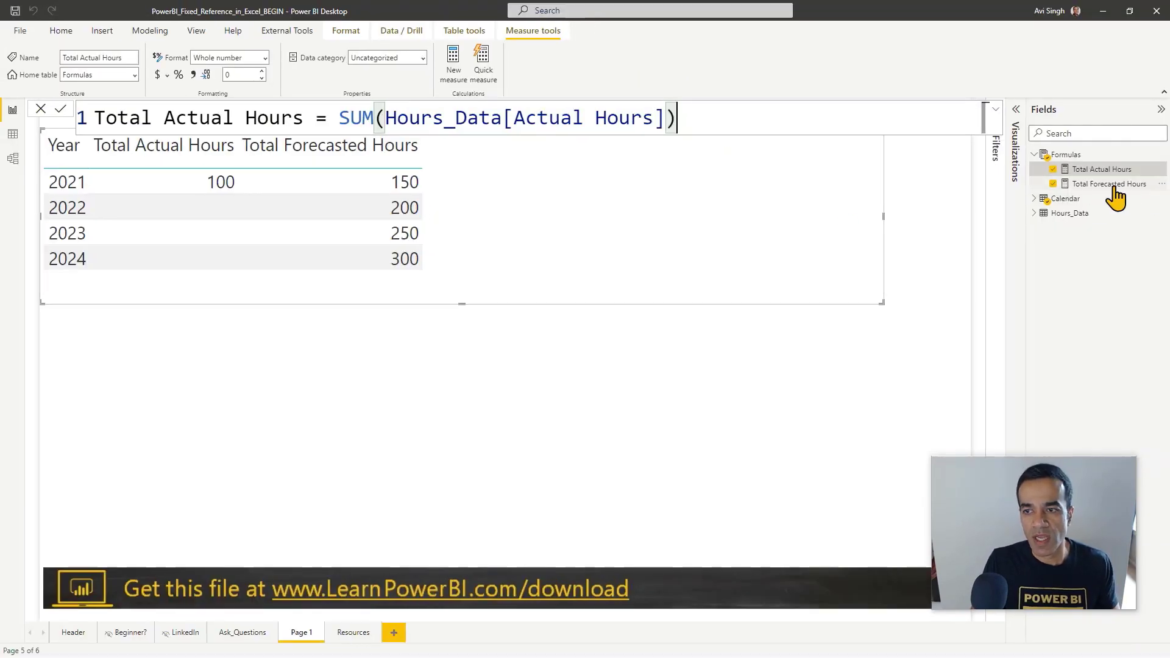
{"action": "left_click", "coordinate": [1102, 184]}
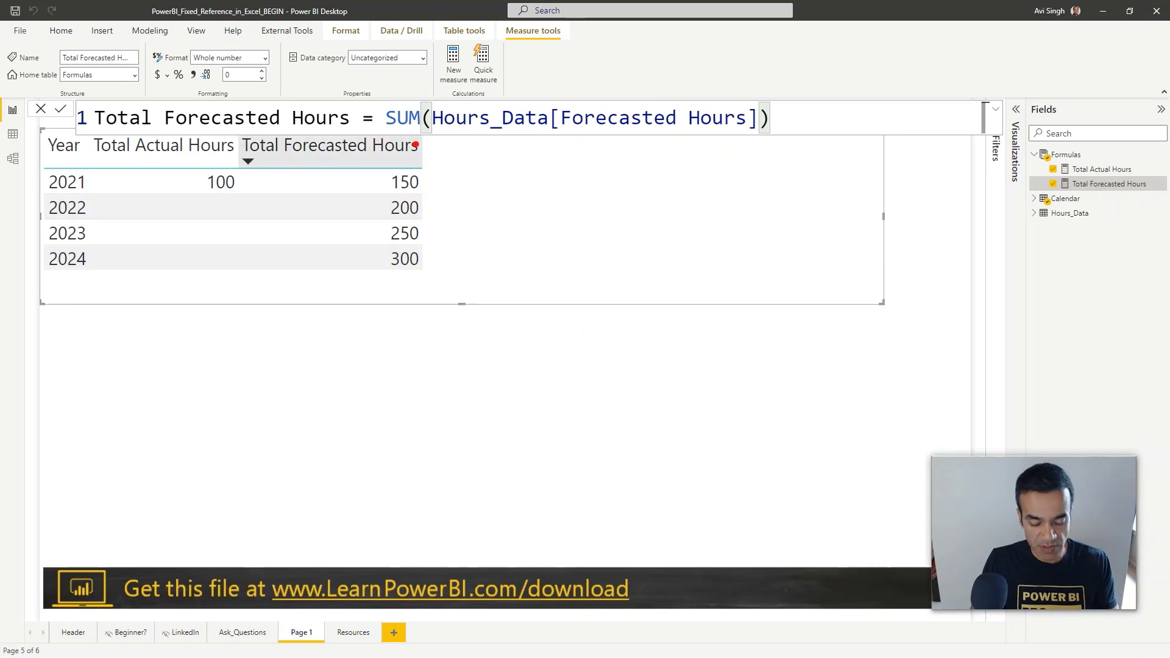
- Deselect the hours table, recheck the Actual Hours (Fixed to 2021) column in Excel, and return to Page 1 in Power BI Desktop
{"action": "left_click", "coordinate": [536, 294]}
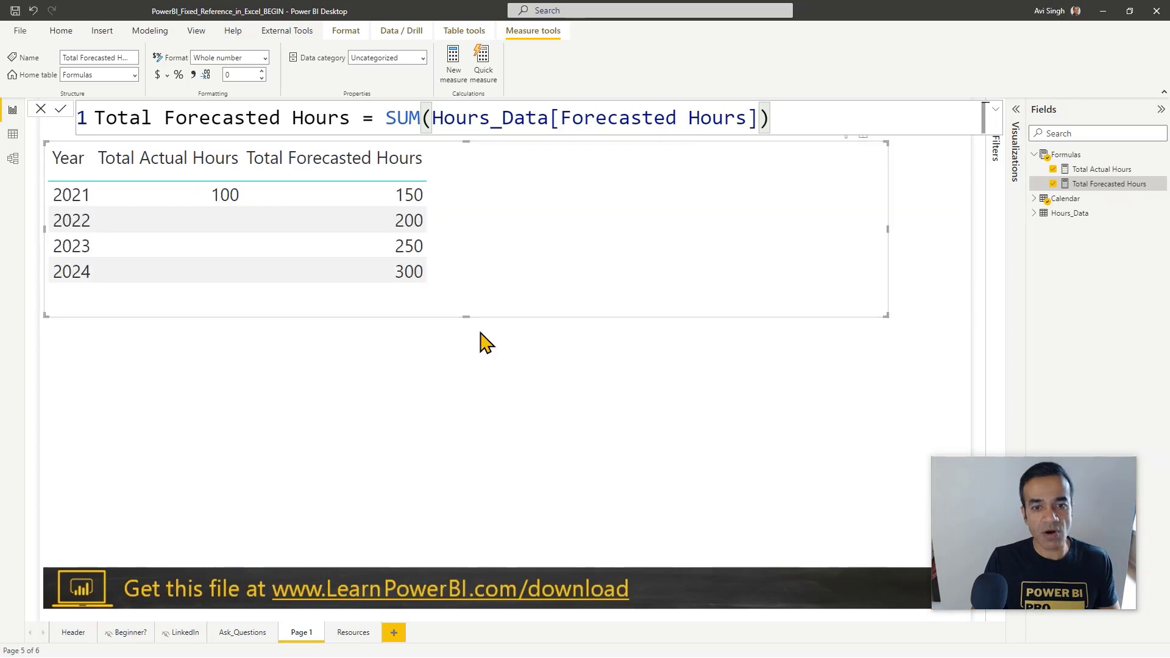
{"action": "left_click", "coordinate": [472, 352]}
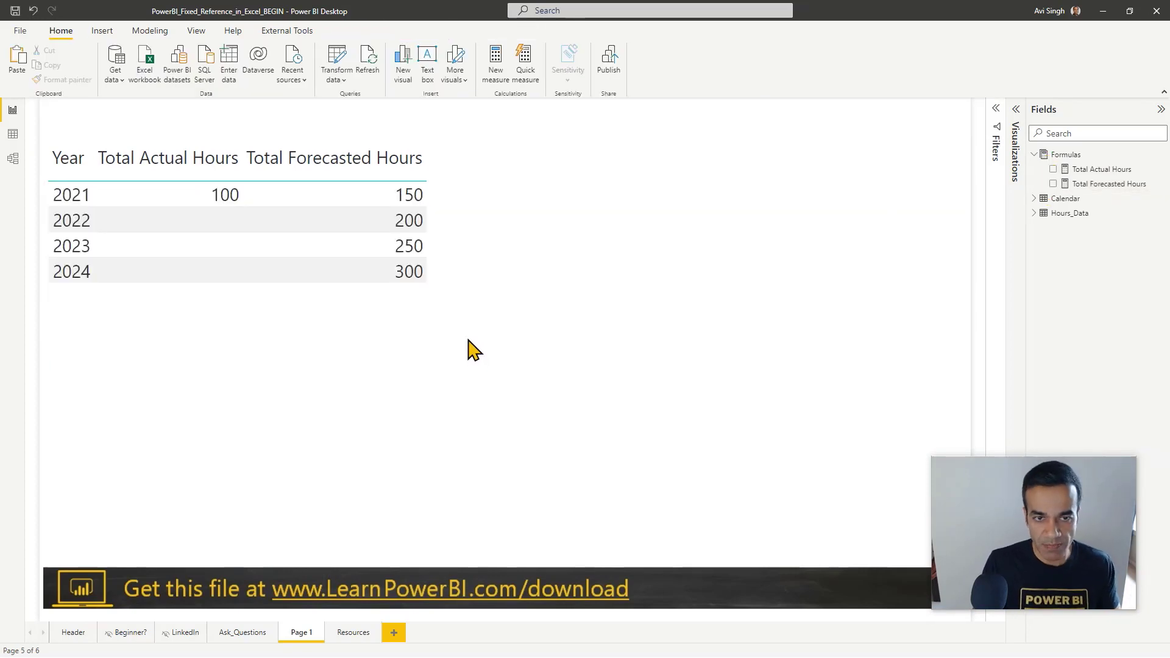
{"action": "key", "text": "alt+Tab"}
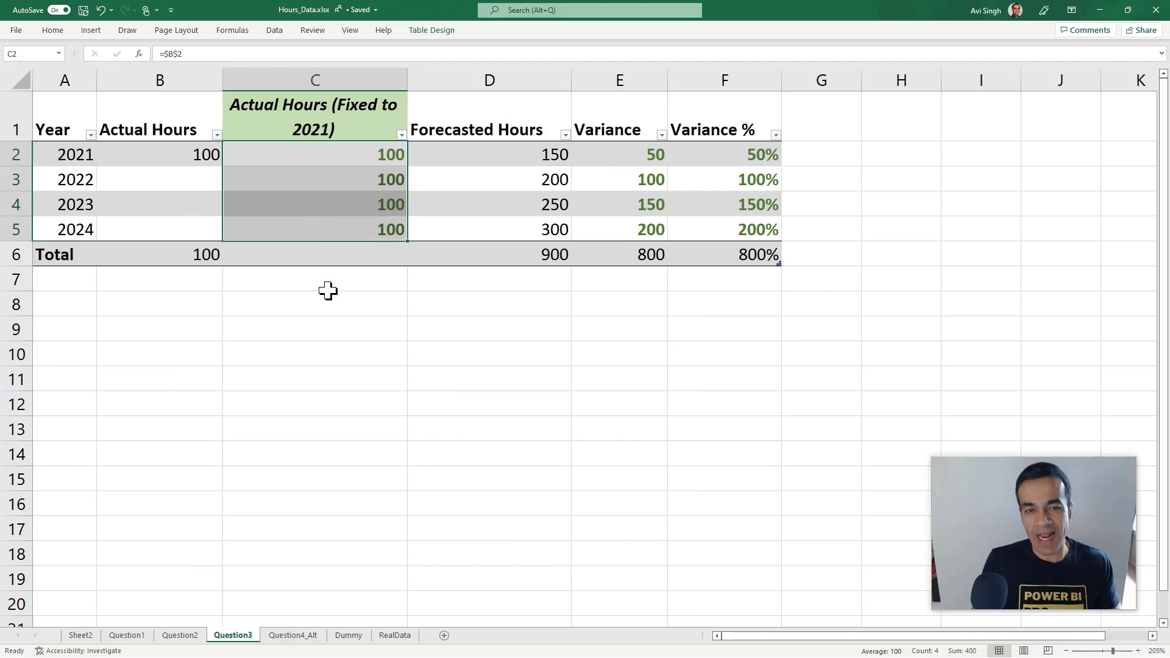
{"action": "key", "text": "alt+Tab"}
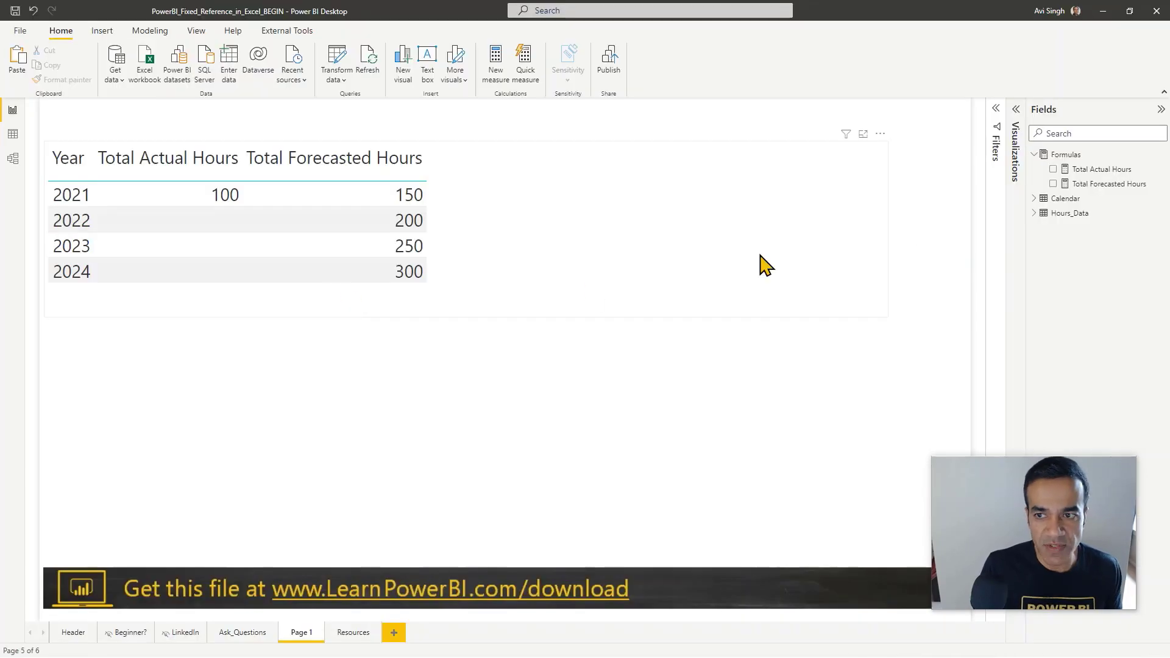
- Create a new measure in the Formulas table and name it Total Actual Hours (Fixed)
{"action": "left_click", "coordinate": [1092, 177]}
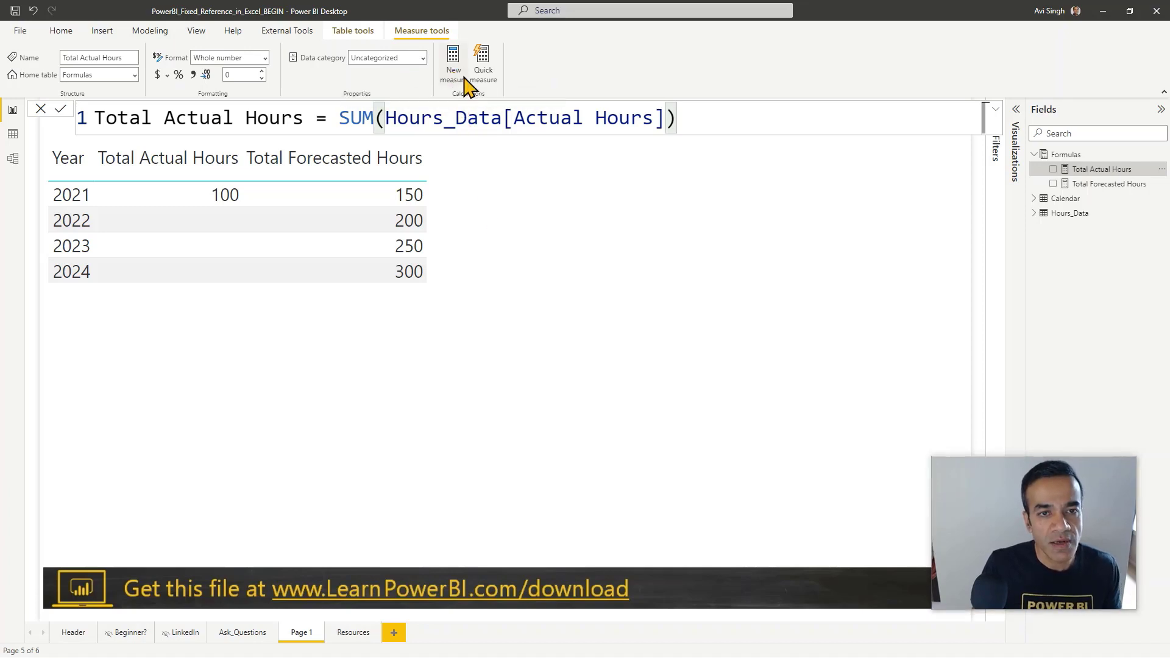
{"action": "left_click", "coordinate": [452, 60]}
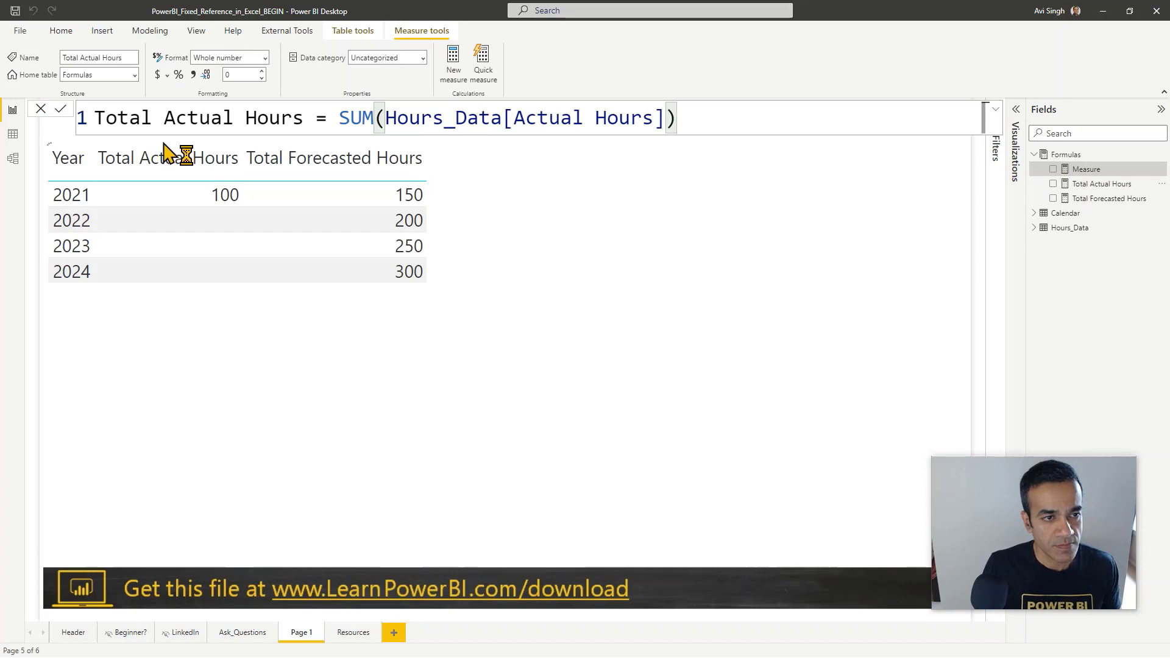
{"action": "type", "text": "To"}
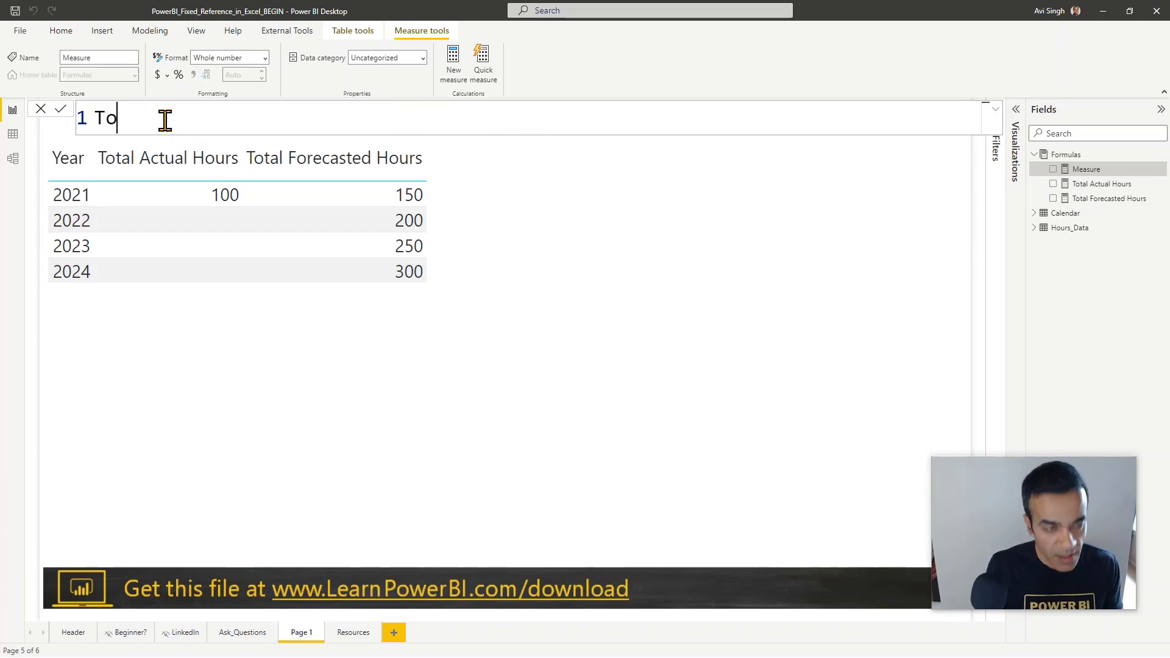
{"action": "type", "text": "tal Actual Hours "}
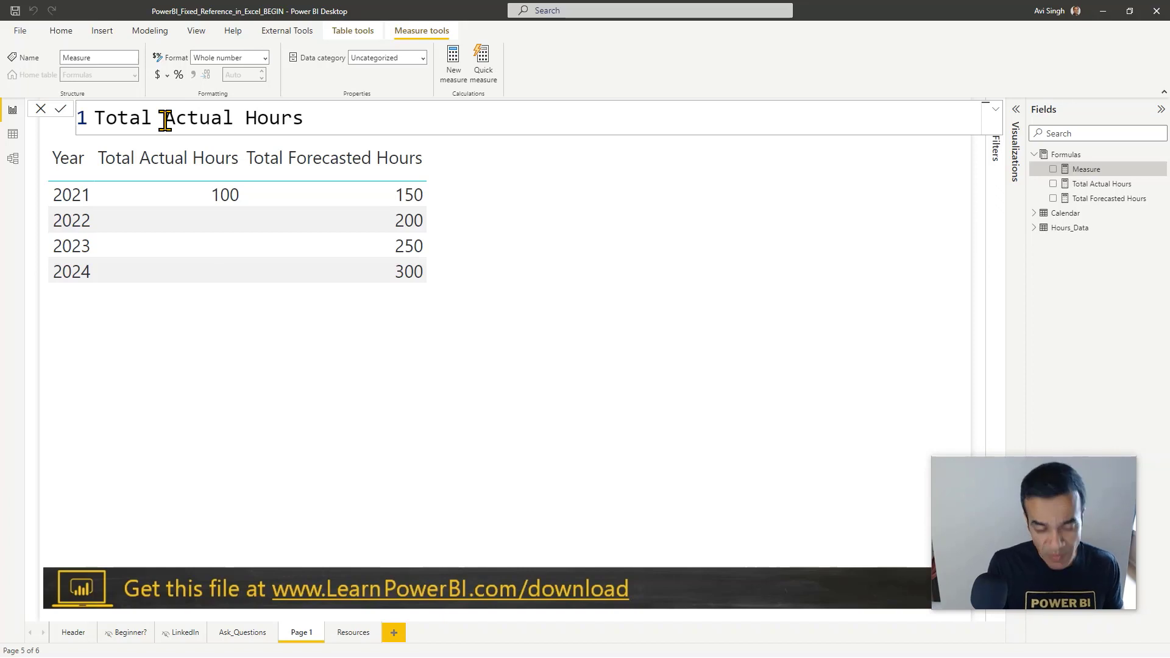
{"action": "type", "text": "("}
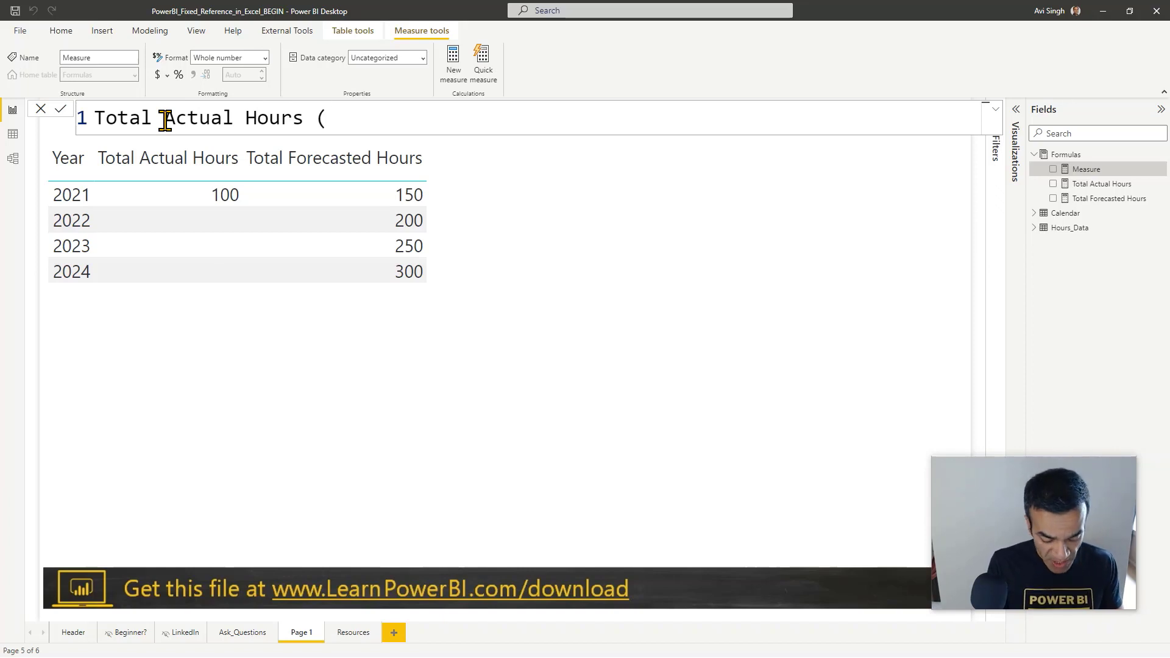
{"action": "type", "text": "Fixed"}
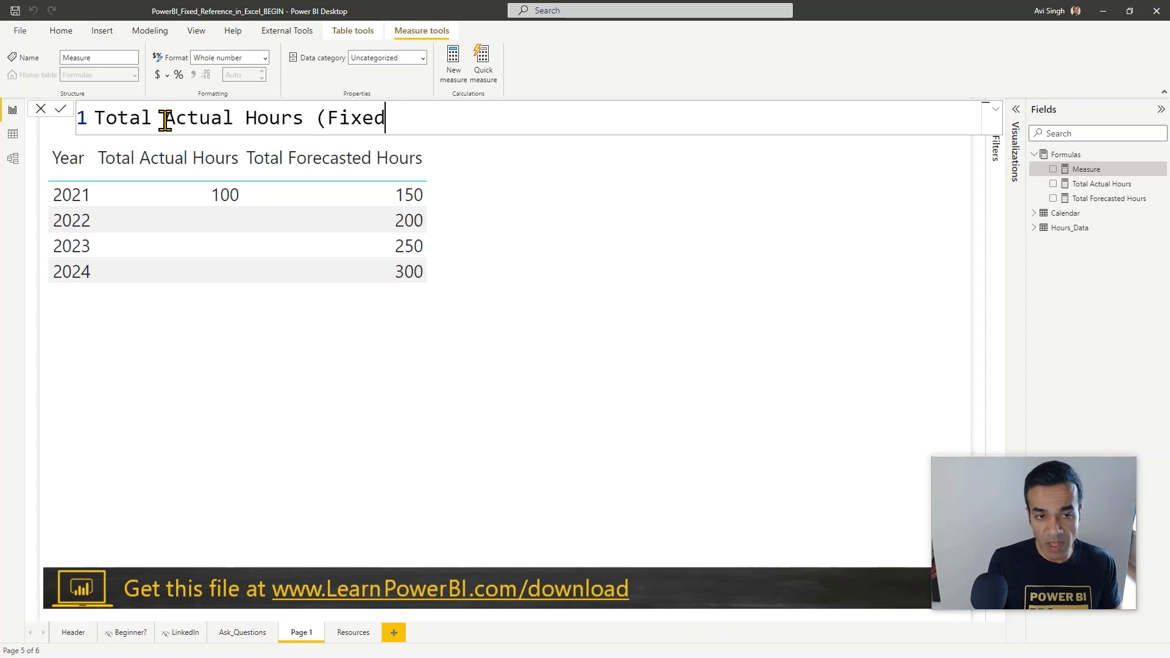
{"action": "type", "text": ")"}
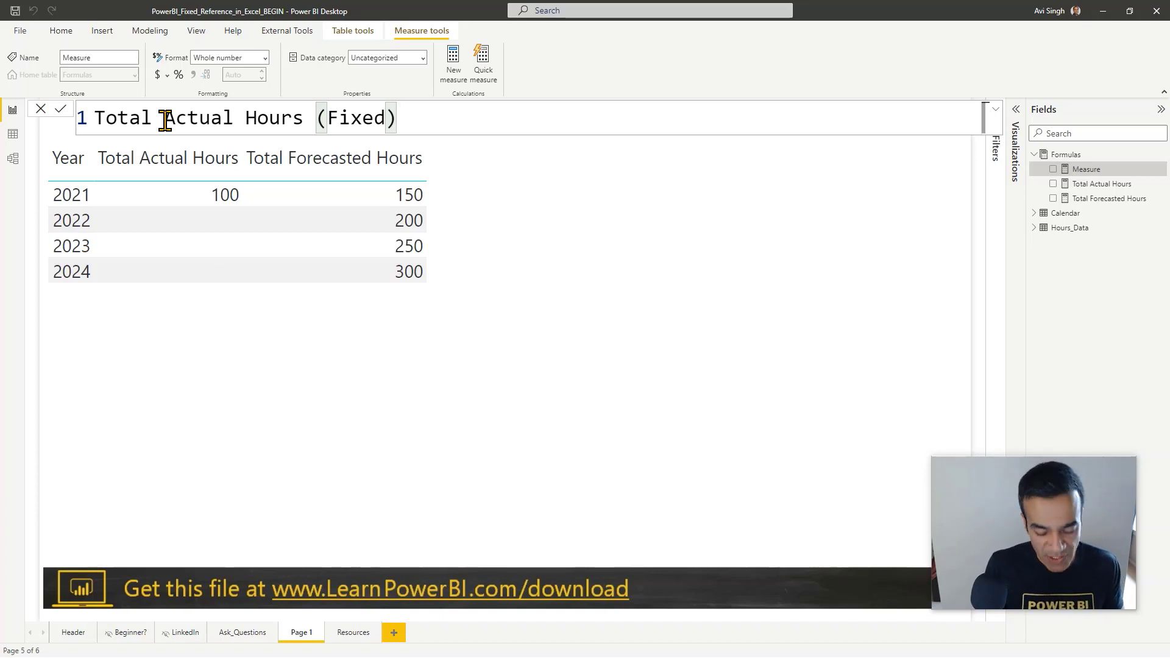
{"action": "type", "text": "="}
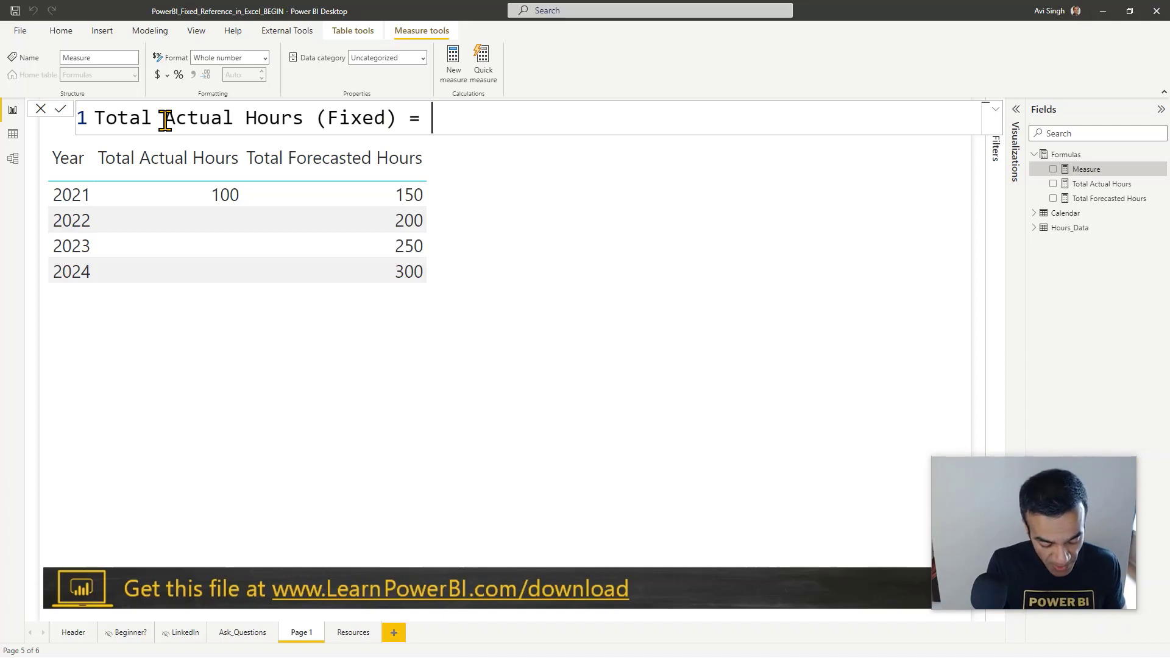
- Begin the measure's formula with CALCULATE, using [Total Actual Hours] as its expression, and enlarge the formula editor
{"action": "type", "text": "CAL"}
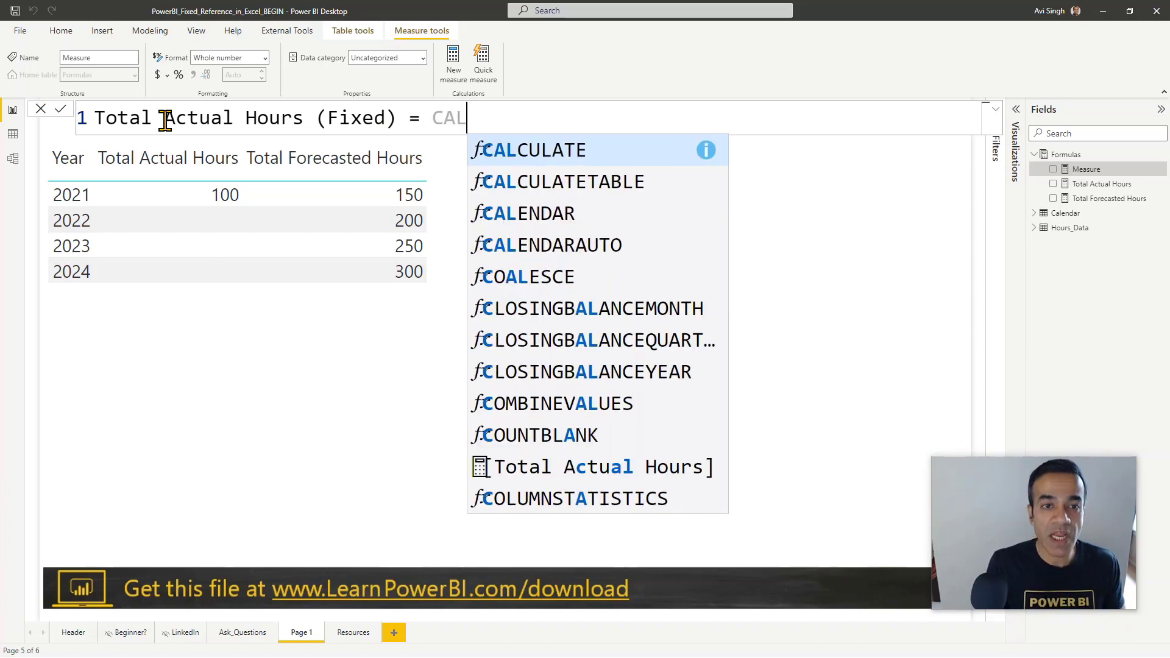
{"action": "key", "text": "Tab"}
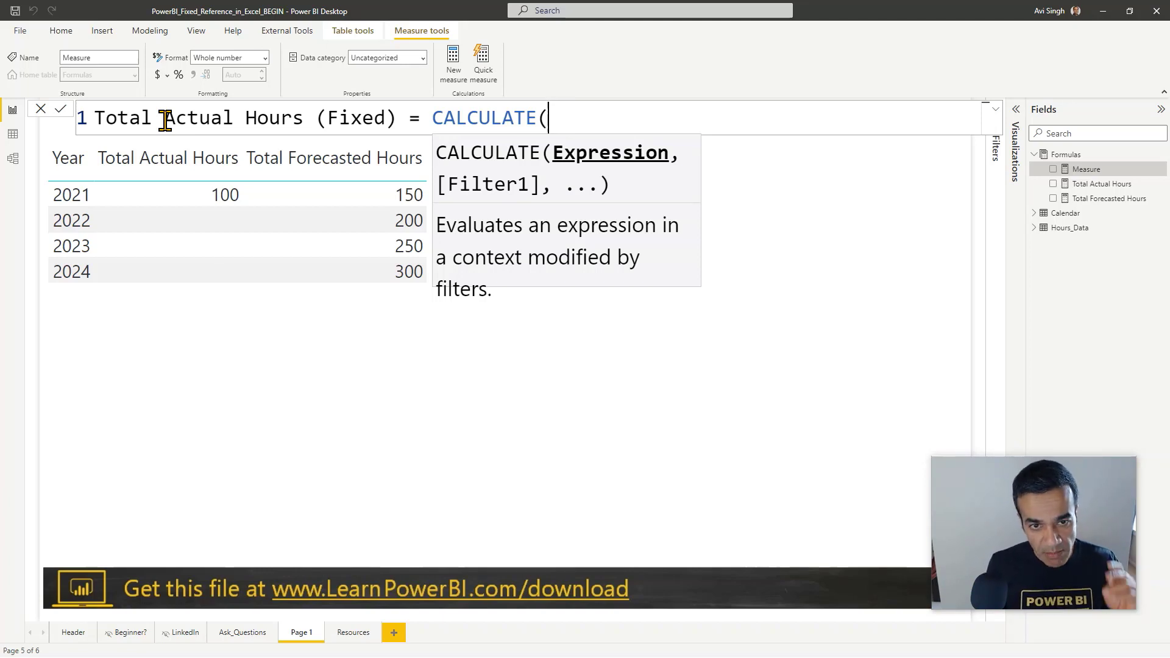
{"action": "type", "text": "["}
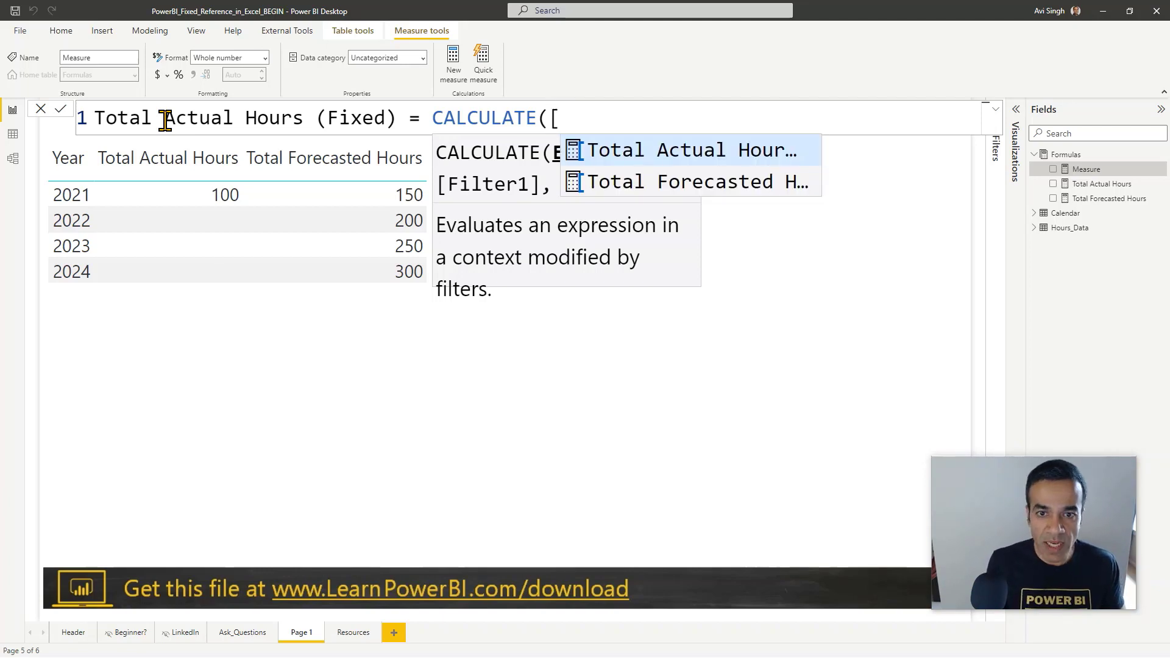
{"action": "key", "text": "Tab"}
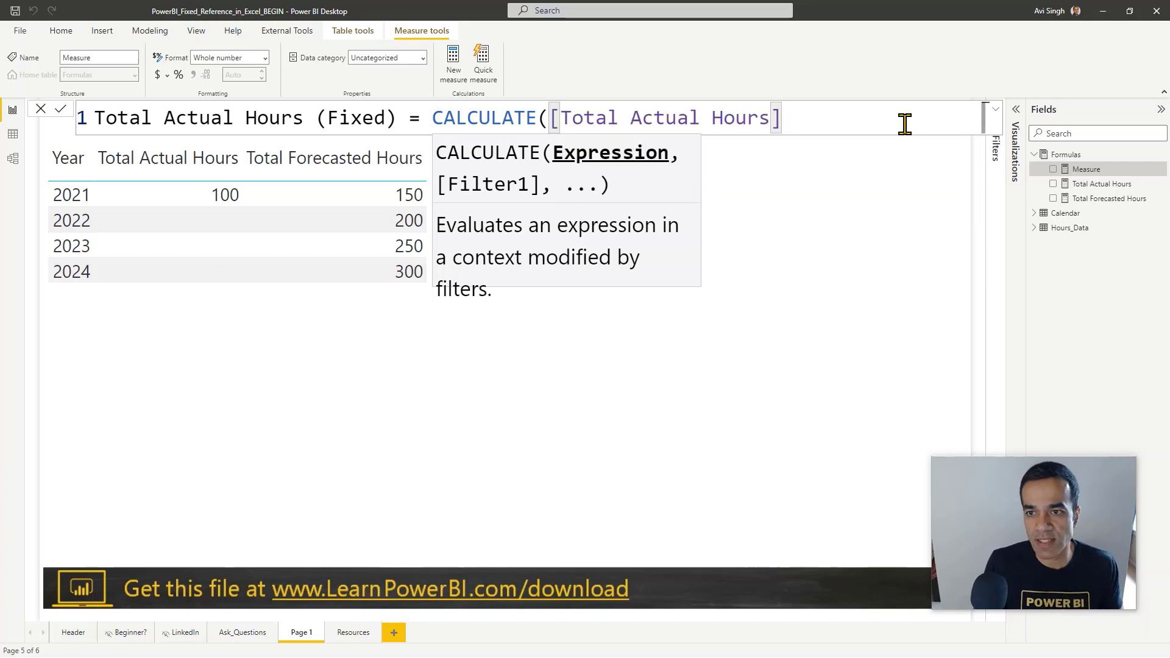
{"action": "left_click", "coordinate": [995, 109]}
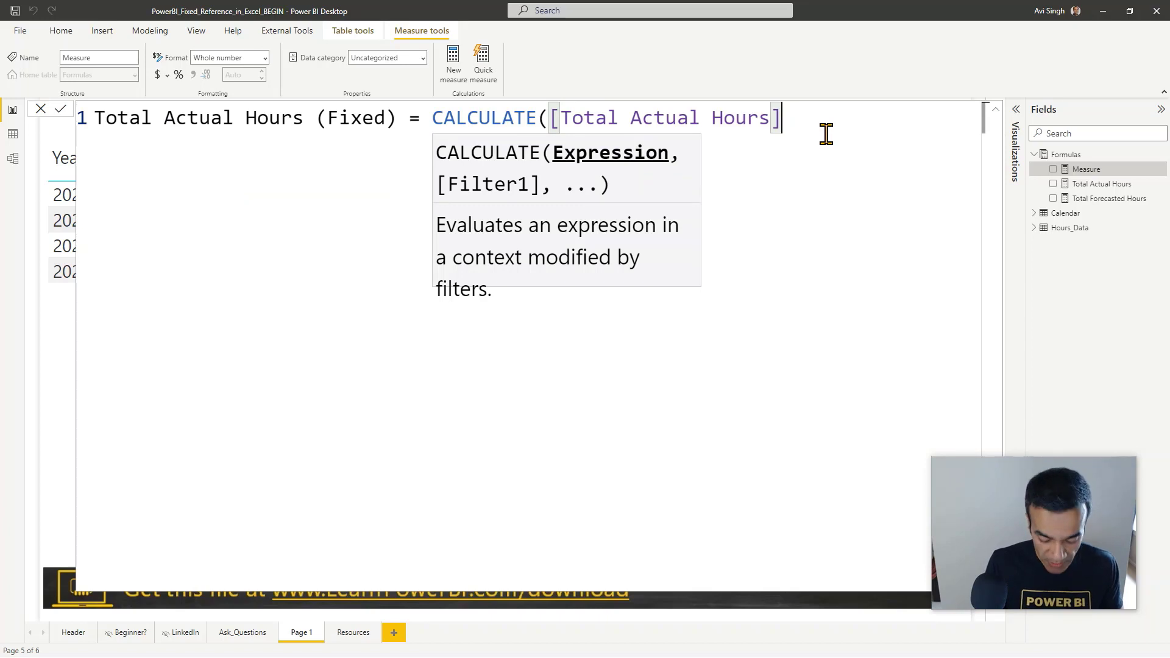
- Add the filter 'Calendar'[Year] = 2021 to the CALCULATE formula, commit the measure and collapse the formula editor
{"action": "type", "text": ","}
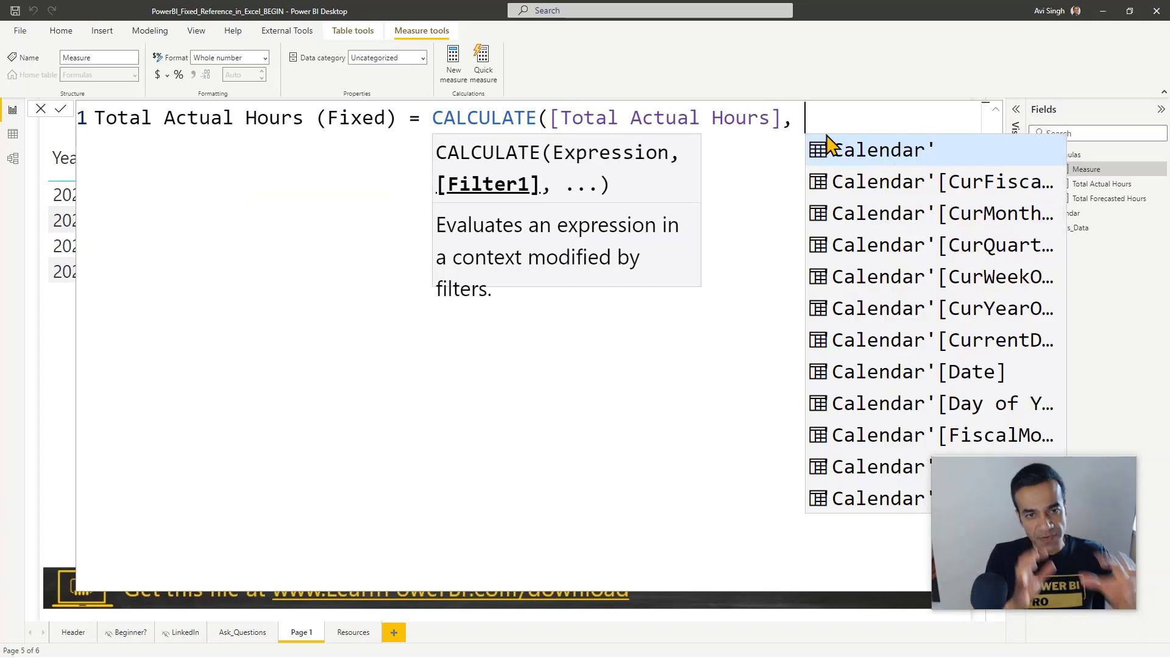
{"action": "left_click", "coordinate": [829, 143]}
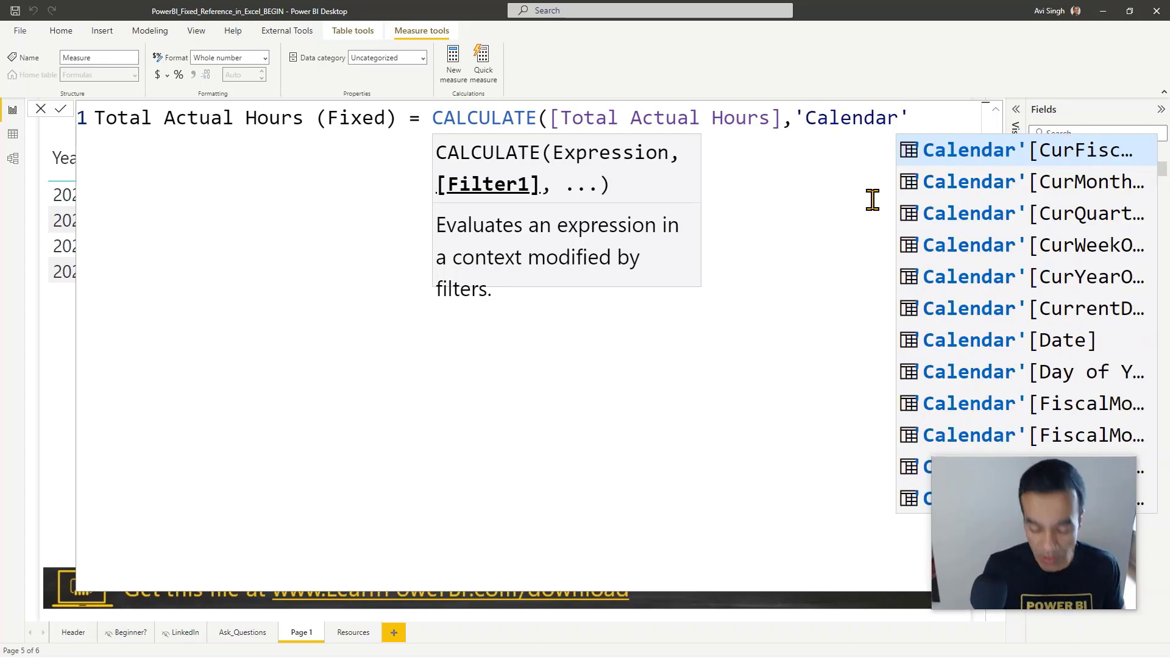
{"action": "type", "text": "[Year"}
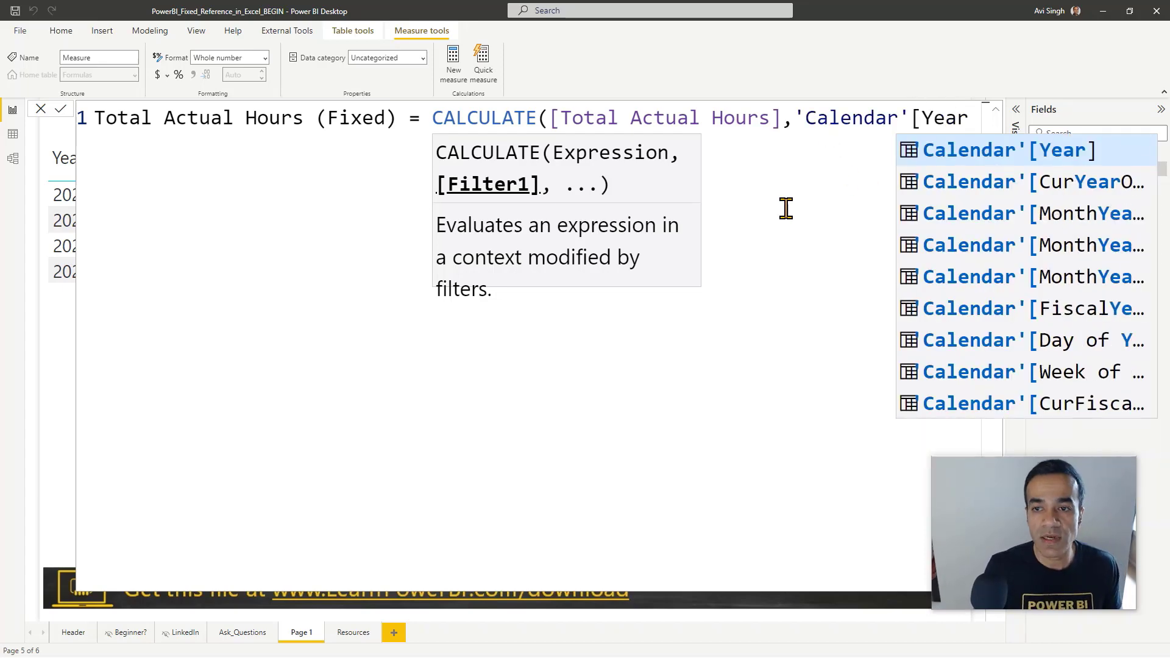
{"action": "scroll", "coordinate": [784, 208], "scroll_direction": "down", "scroll_amount": 2}
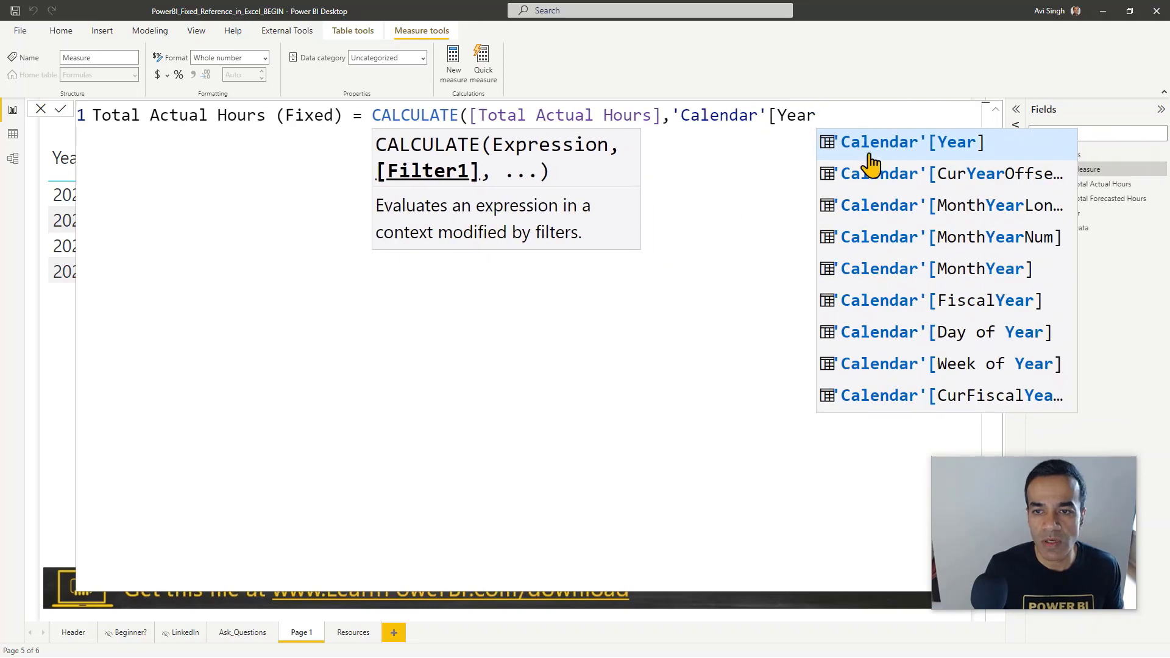
{"action": "left_click", "coordinate": [883, 144]}
{"action": "type", "text": "= "}
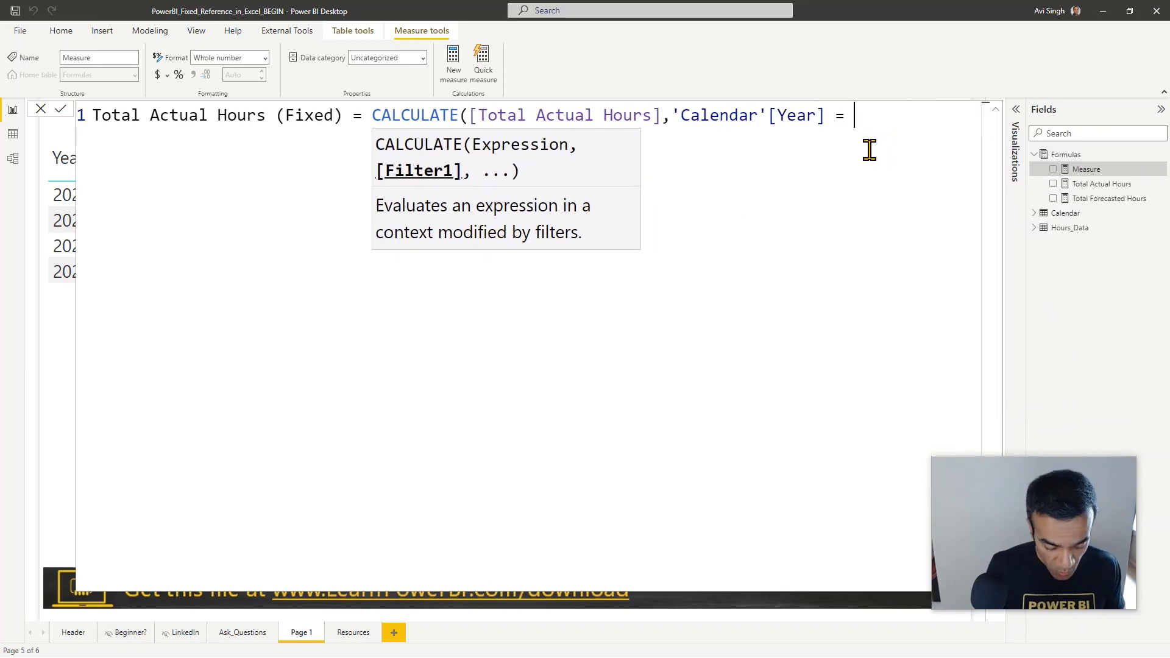
{"action": "type", "text": "\""}
{"action": "key", "text": "BackSpace"}
{"action": "type", "text": "2"}
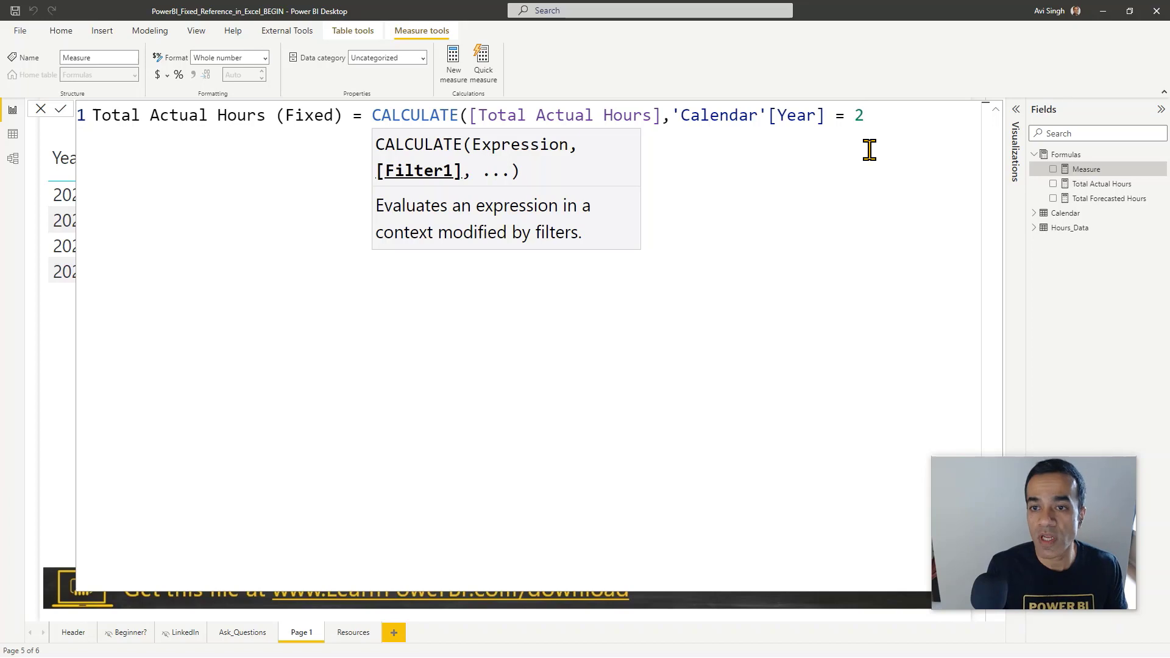
{"action": "type", "text": "021"}
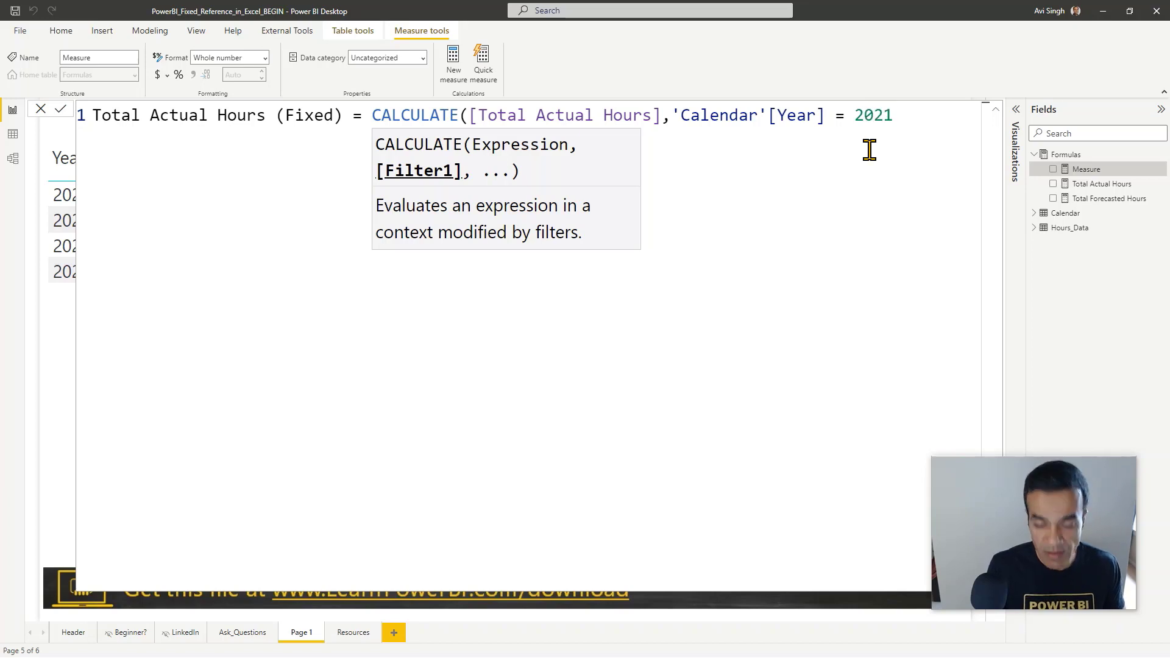
{"action": "type", "text": ")"}
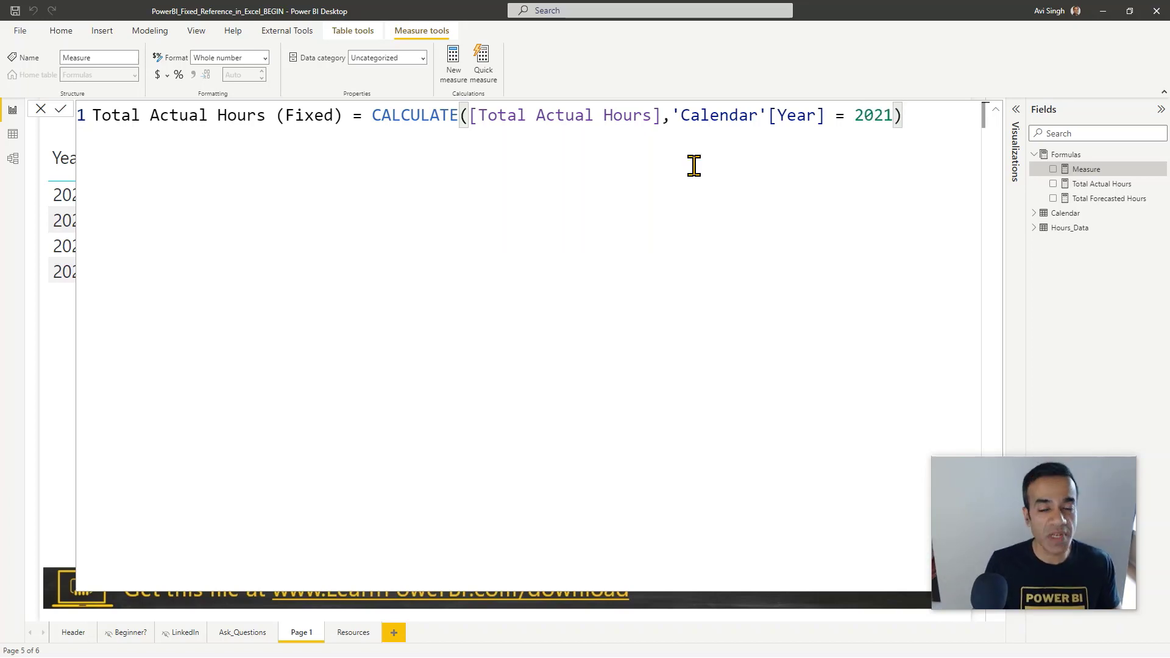
{"action": "left_click", "coordinate": [61, 111]}
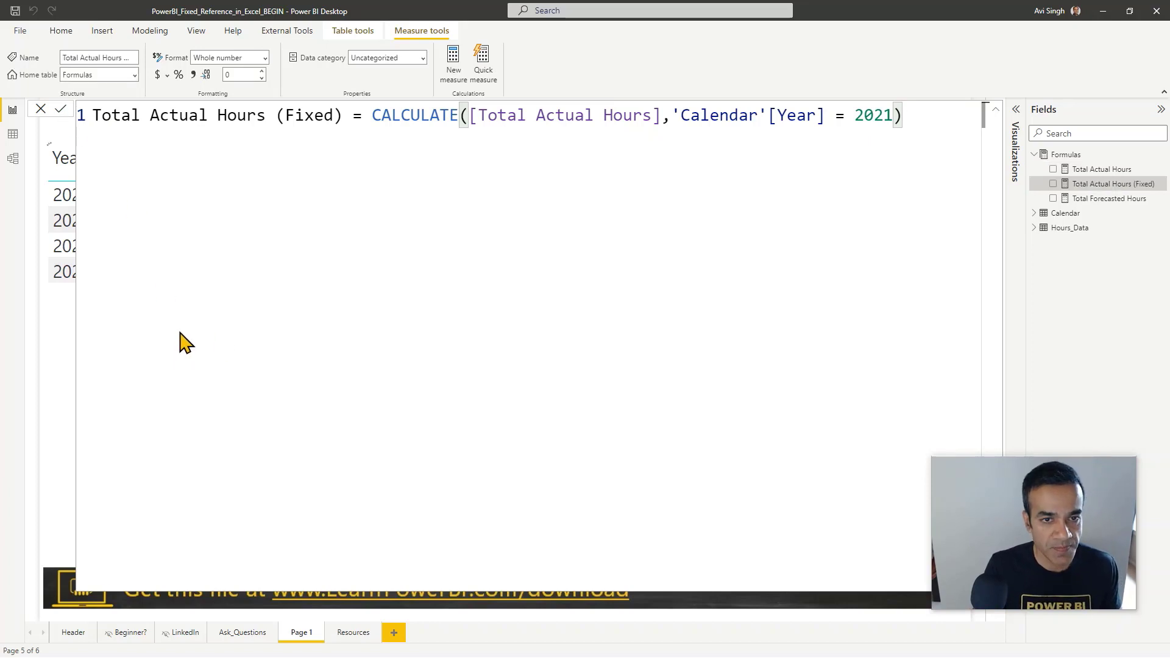
{"action": "left_click", "coordinate": [995, 114]}
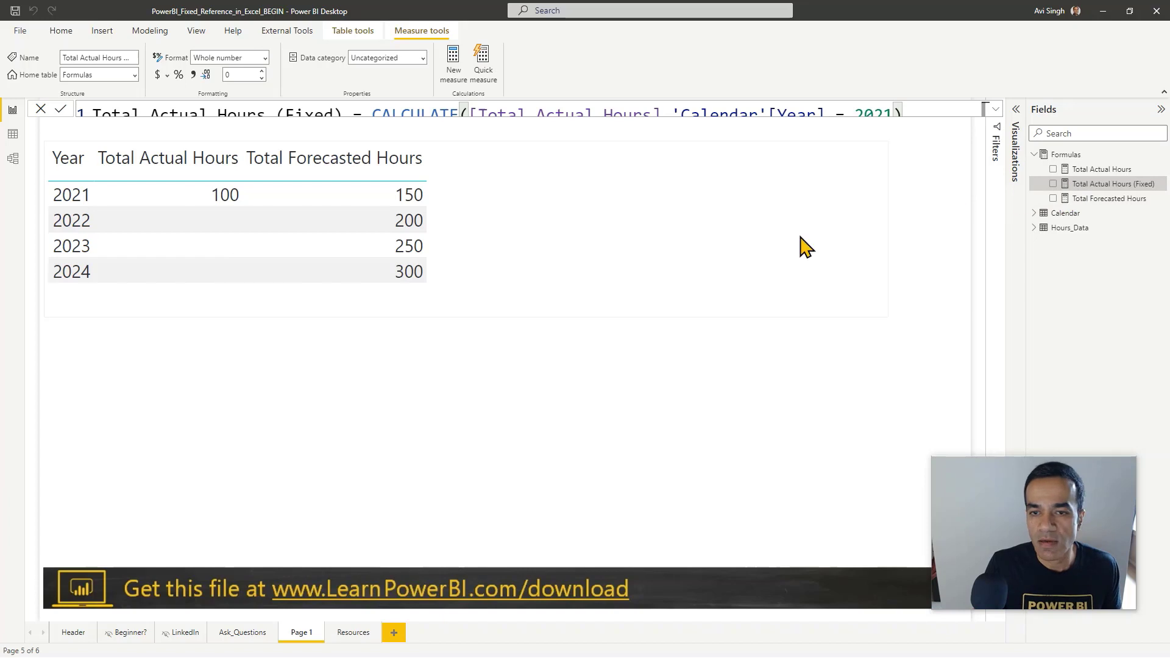
- Add Total Actual Hours (Fixed) to the hours table and place it between Total Actual Hours and Total Forecasted Hours
{"action": "left_click", "coordinate": [595, 242]}
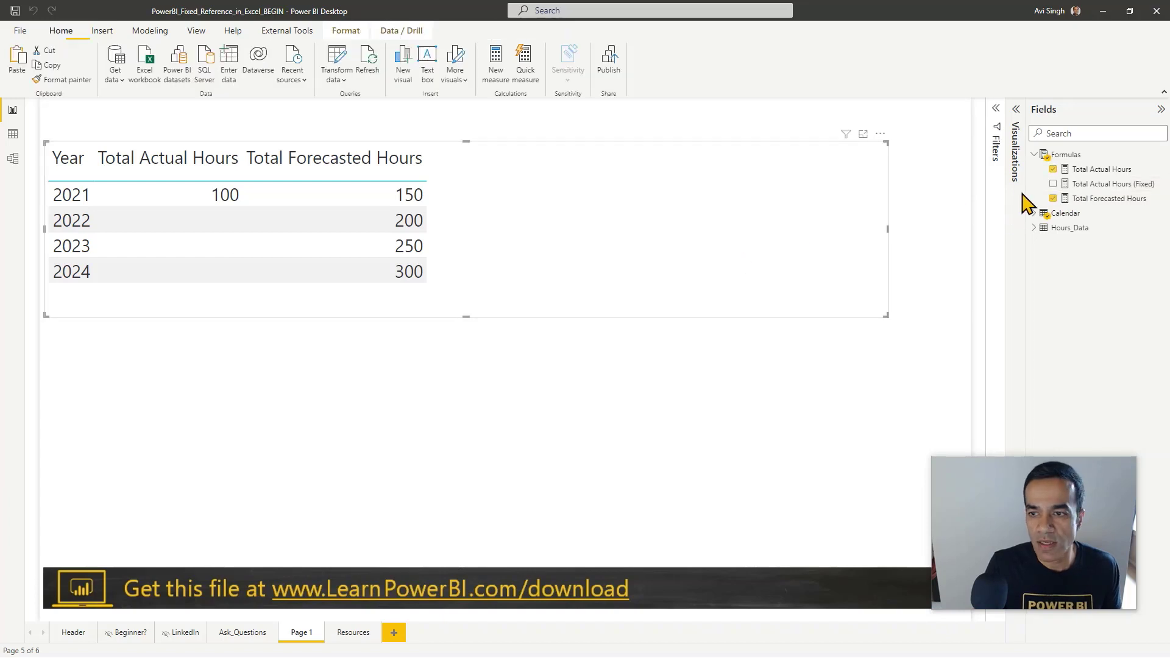
{"action": "left_click", "coordinate": [1052, 184]}
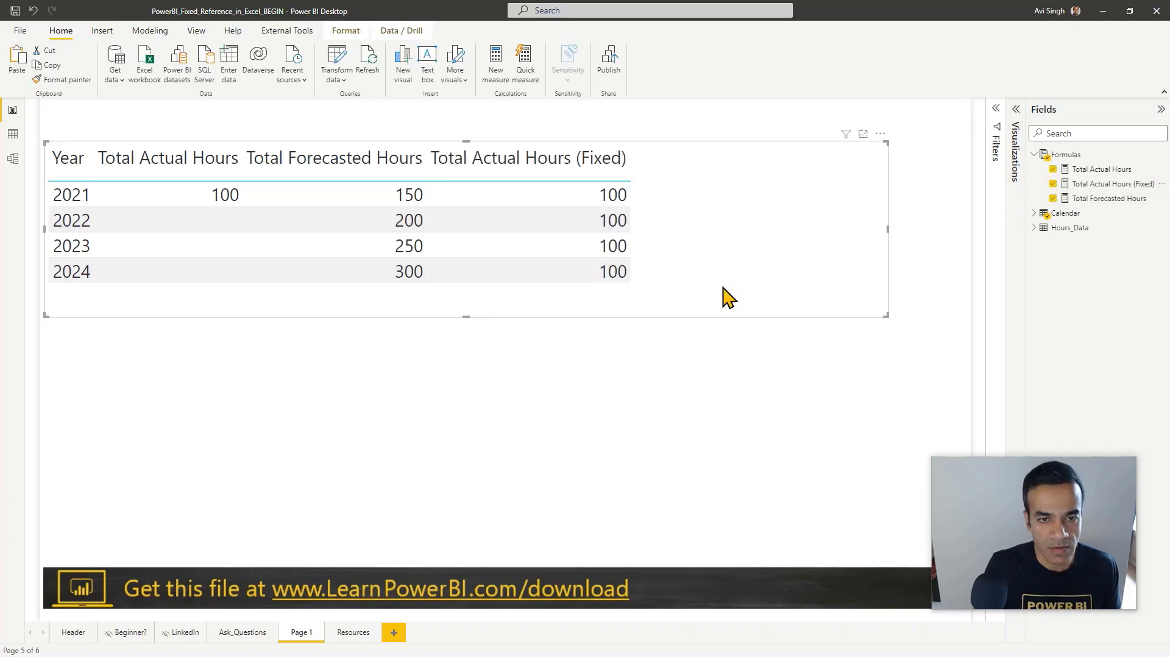
{"action": "left_click", "coordinate": [1016, 113]}
{"action": "left_click_drag", "start_coordinate": [961, 350], "coordinate": [969, 341]}
{"action": "left_click_drag", "start_coordinate": [967, 352], "coordinate": [961, 383]}
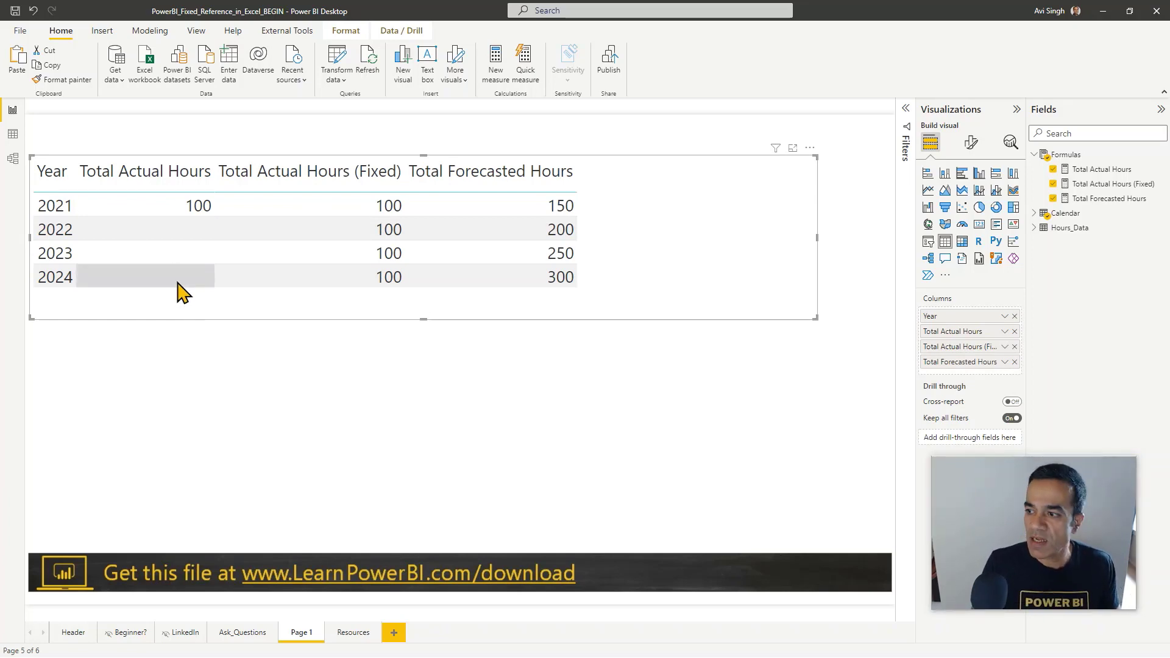
- Switch to Excel, examine the fixed-reference formula in cell C2 of the Question3 sheet, and return to Power BI Desktop
{"action": "key", "text": "alt+Tab"}
{"action": "left_click", "coordinate": [196, 162]}
{"action": "left_click", "coordinate": [299, 174]}
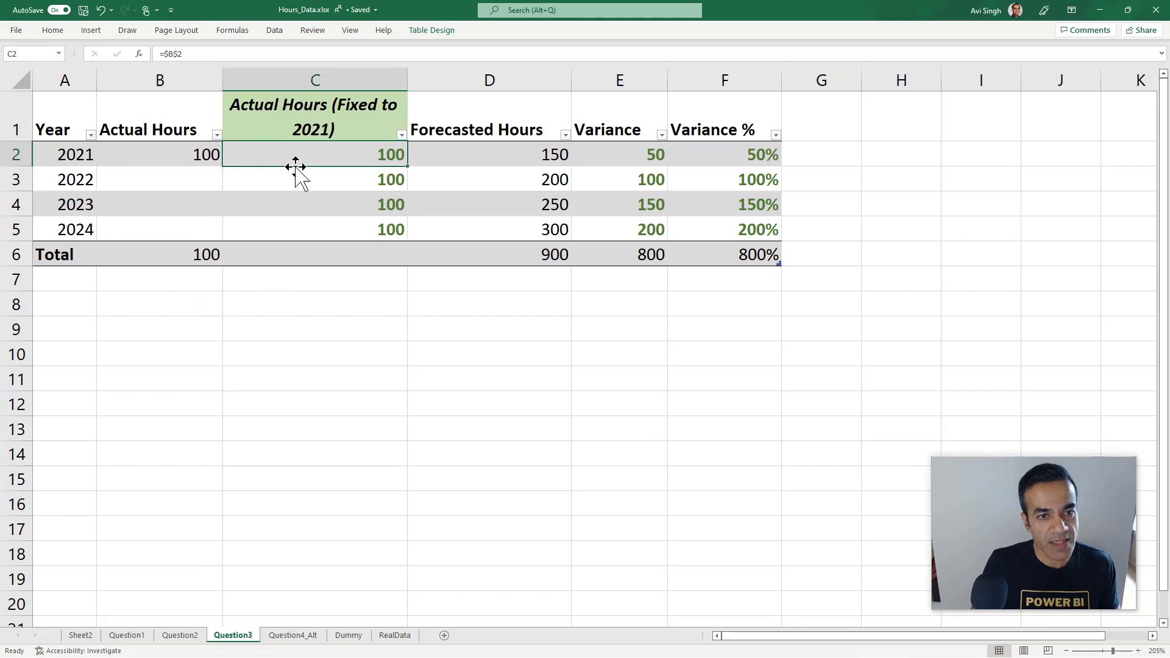
{"action": "left_click", "coordinate": [203, 55]}
{"action": "key", "text": "Escape"}
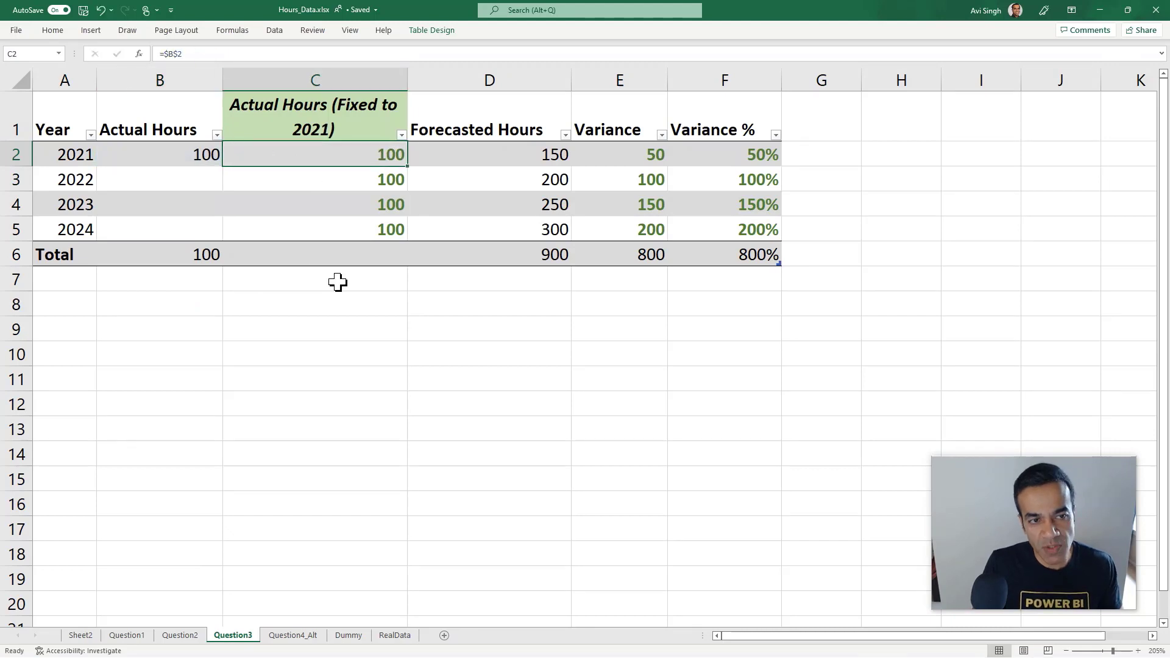
{"action": "key", "text": "alt+Tab"}
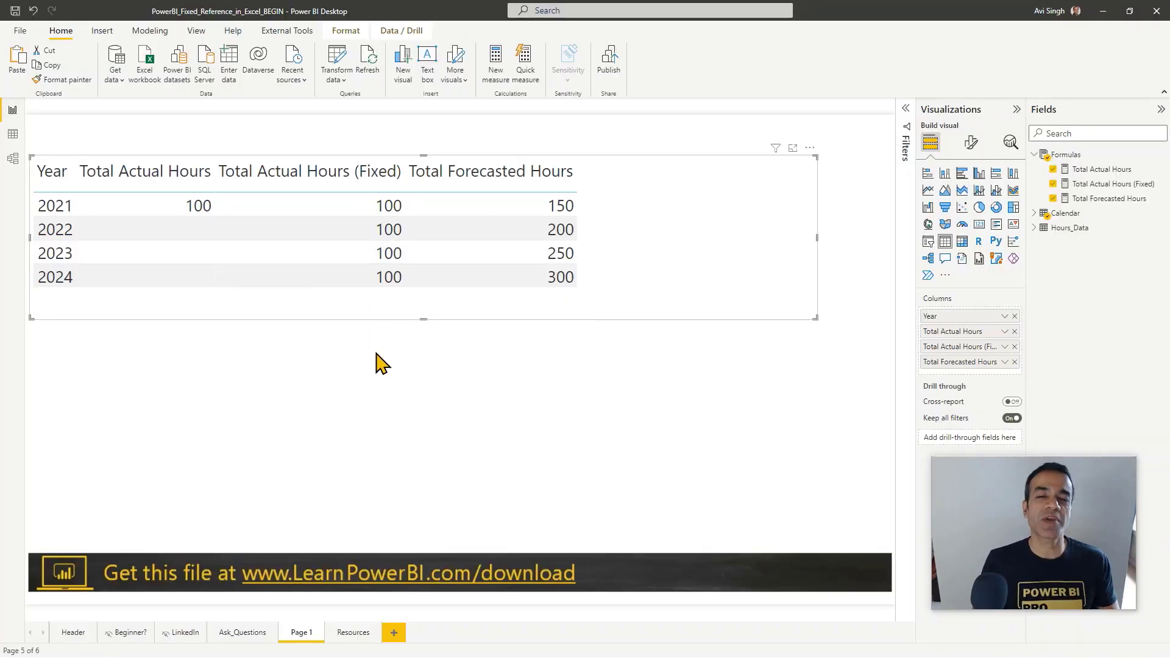
- Switch to Excel, examine the Variance formula in cell E3 and the Variance % column, and return to Power BI Desktop
{"action": "key", "text": "alt+Tab"}
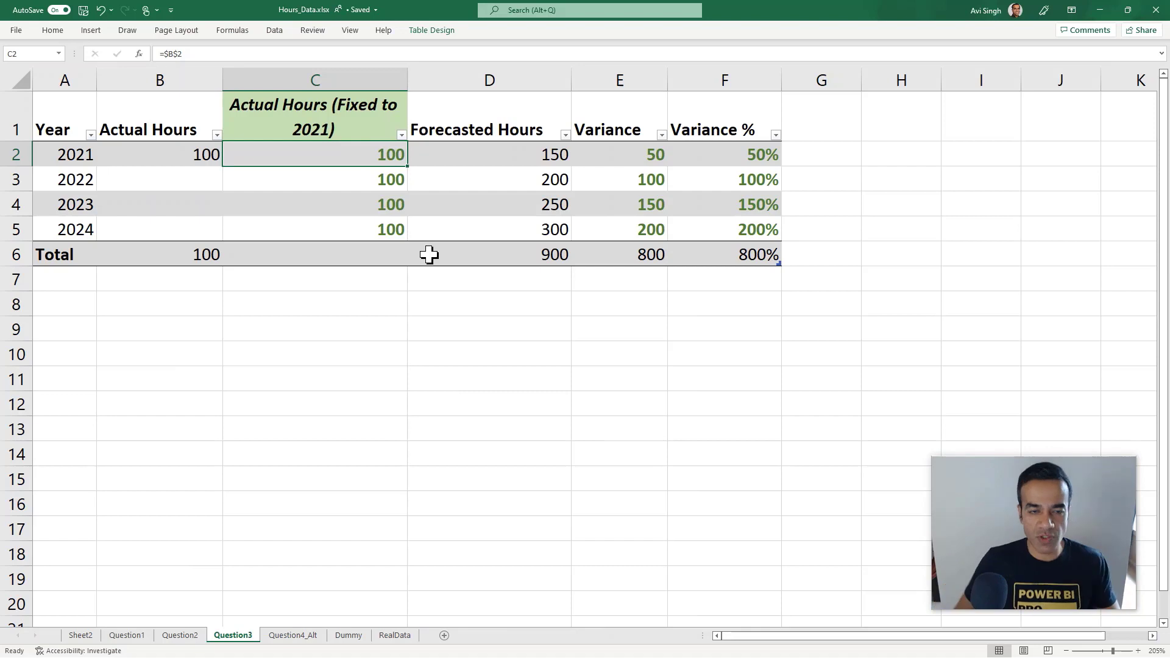
{"action": "left_click", "coordinate": [387, 179]}
{"action": "left_click", "coordinate": [622, 179]}
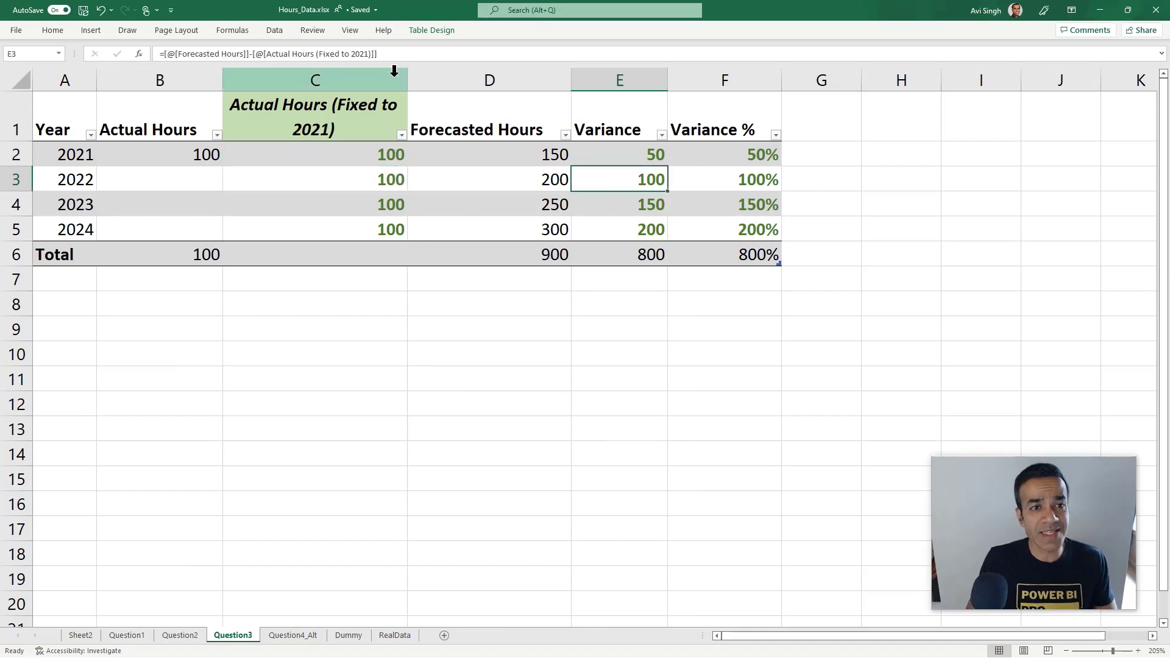
{"action": "left_click", "coordinate": [400, 59]}
{"action": "key", "text": "ctrl+Return"}
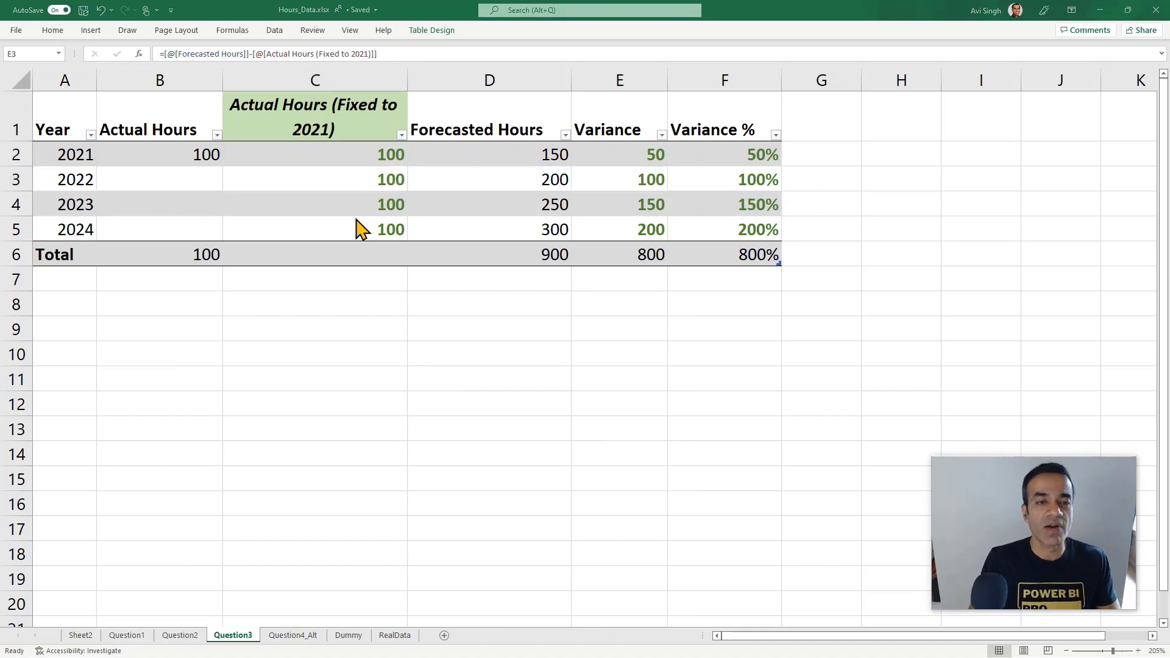
{"action": "key", "text": "alt+Tab"}
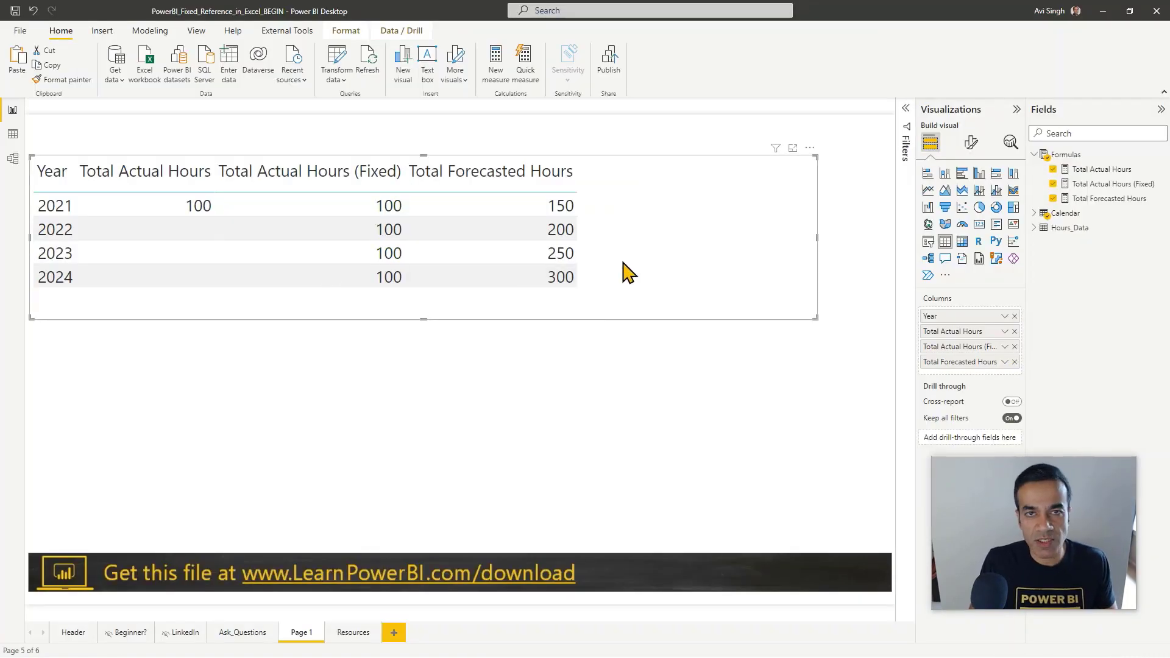
{"action": "key", "text": "alt+Tab"}
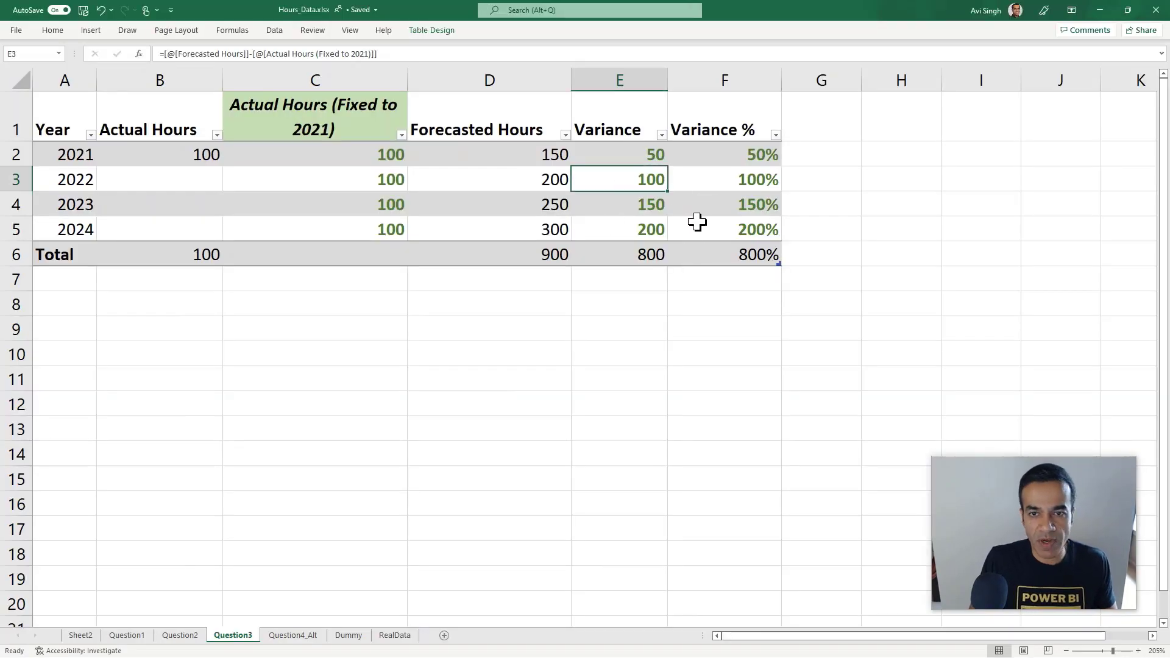
{"action": "key", "text": "alt+Tab"}
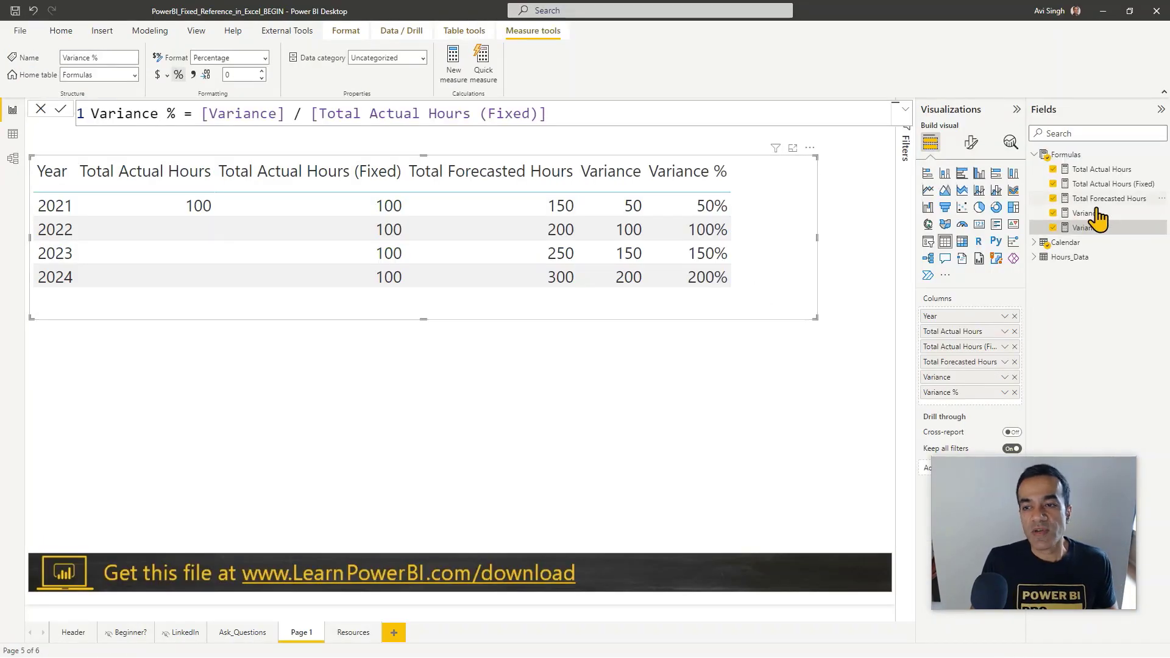
- Examine the formulas of the Variance and Variance % measures
{"action": "left_click", "coordinate": [1087, 214]}
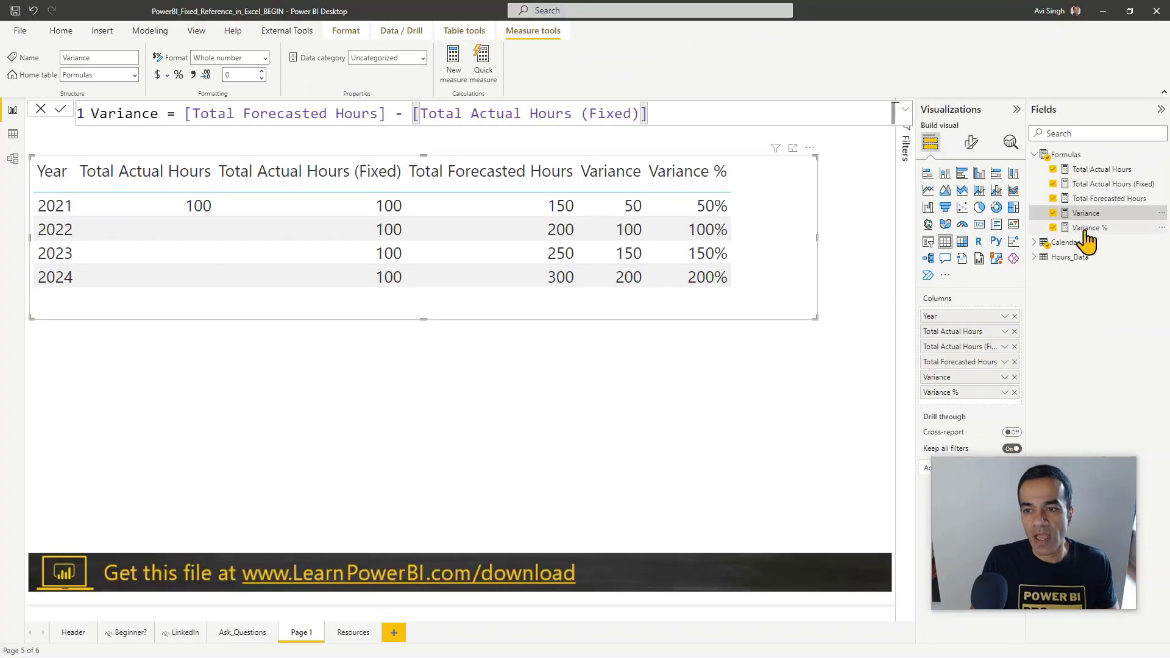
{"action": "left_click", "coordinate": [1084, 229]}
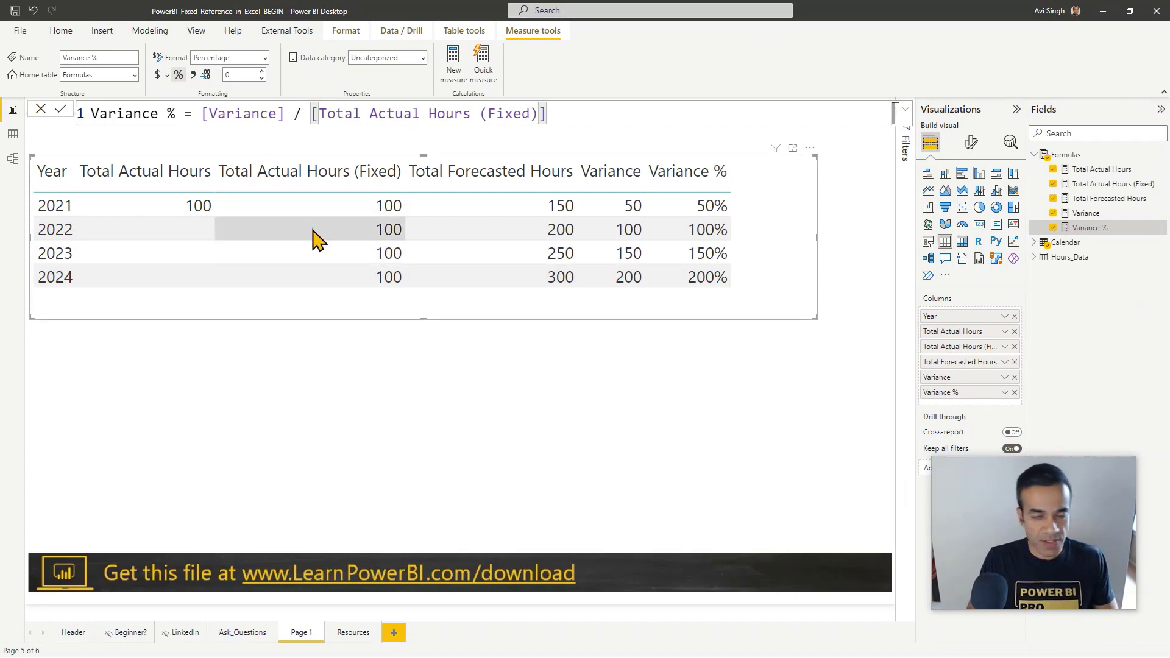
- Remove Total Actual Hours (Fixed) from the hours table and undo the removal
{"action": "left_click", "coordinate": [1014, 346]}
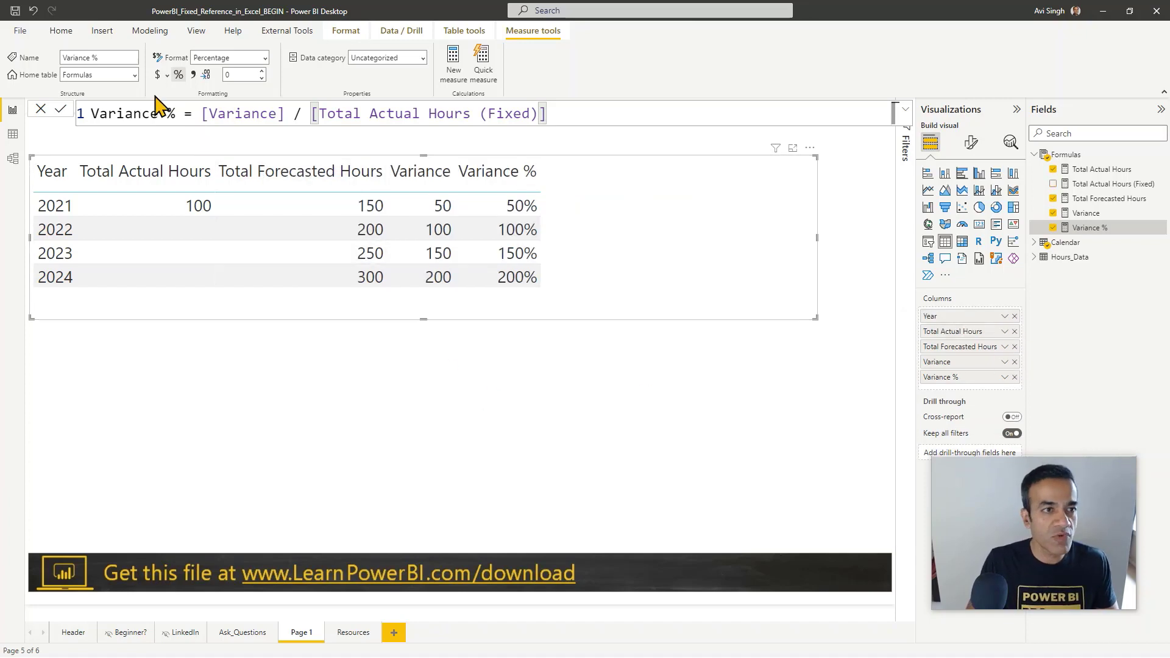
{"action": "left_click", "coordinate": [33, 10]}
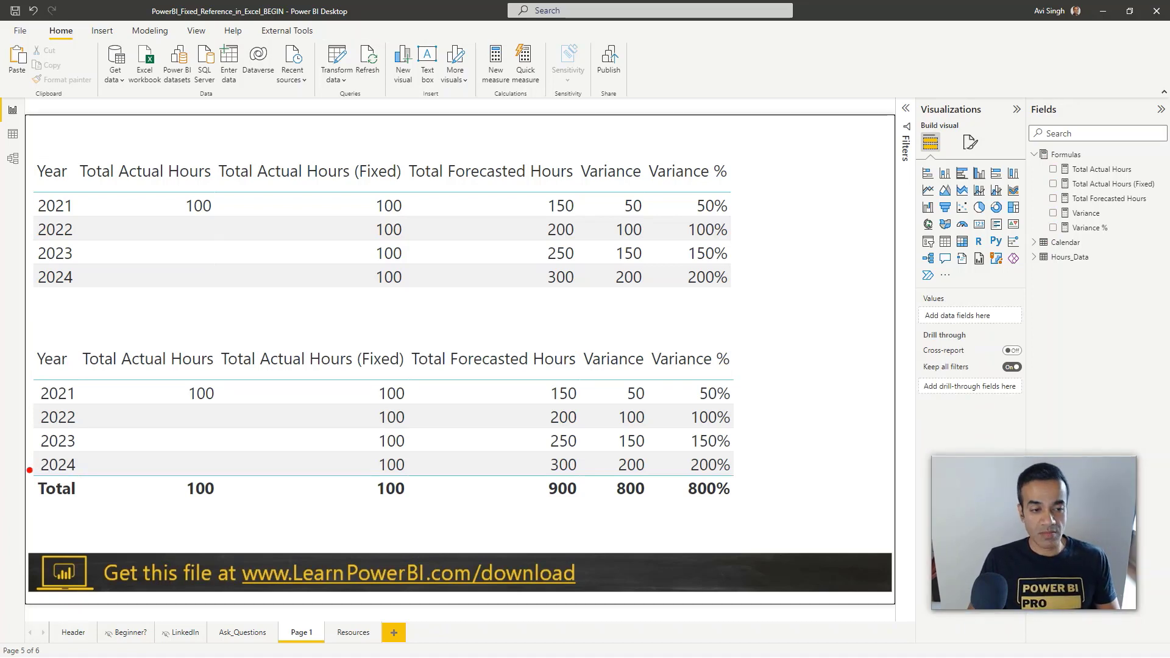
- Examine the lower table's Total row and Total Actual Hours (Fixed) column using temporary red screen annotations, and clear the markings
{"action": "mouse_move", "coordinate": [27, 468]}
{"action": "left_mouse_down"}
{"action": "mouse_move", "coordinate": [189, 504]}
{"action": "mouse_move", "coordinate": [743, 516]}
{"action": "left_mouse_up"}
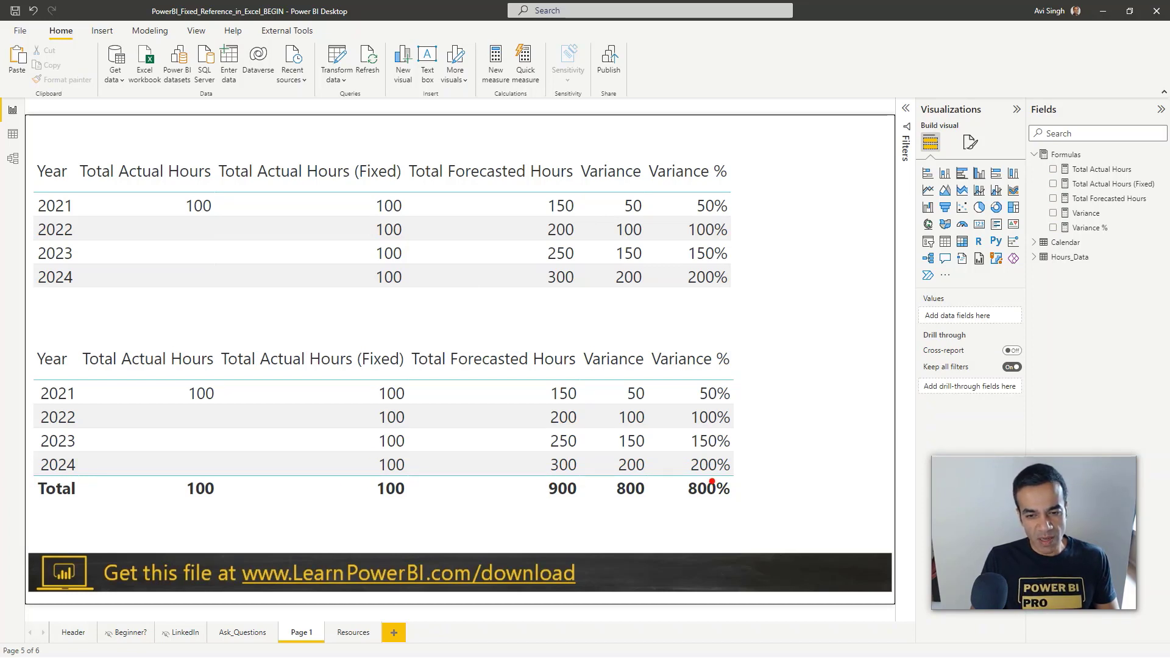
{"action": "left_click_drag", "start_coordinate": [704, 476], "coordinate": [710, 475]}
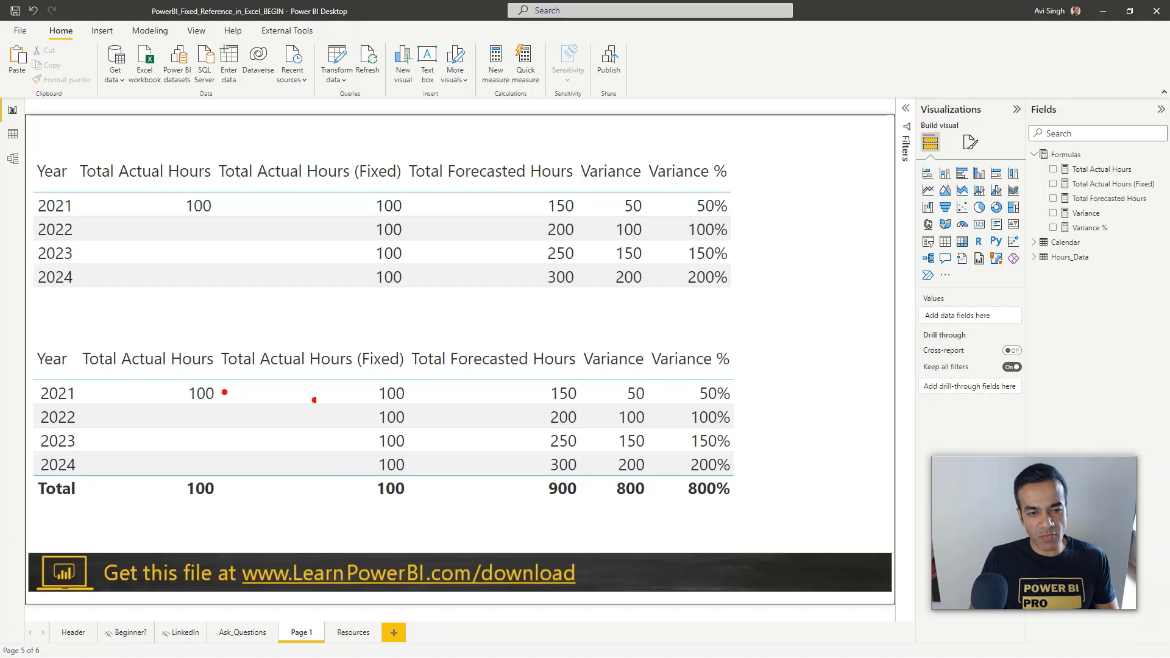
{"action": "left_click_drag", "start_coordinate": [358, 466], "coordinate": [358, 390]}
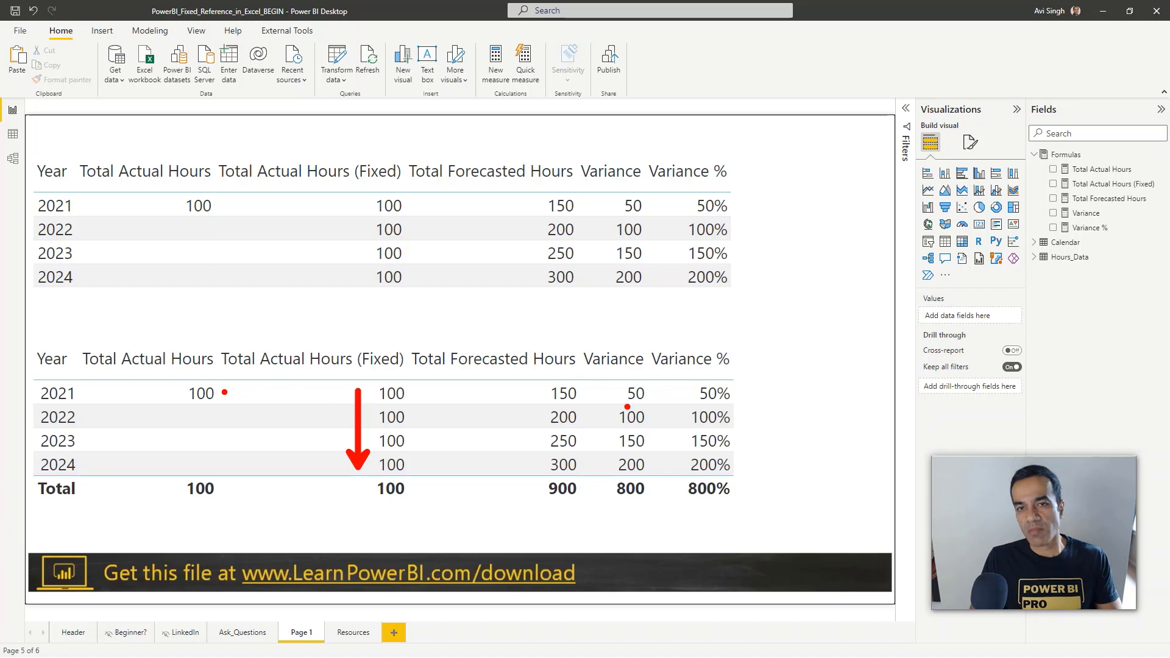
{"action": "key", "text": "Escape"}
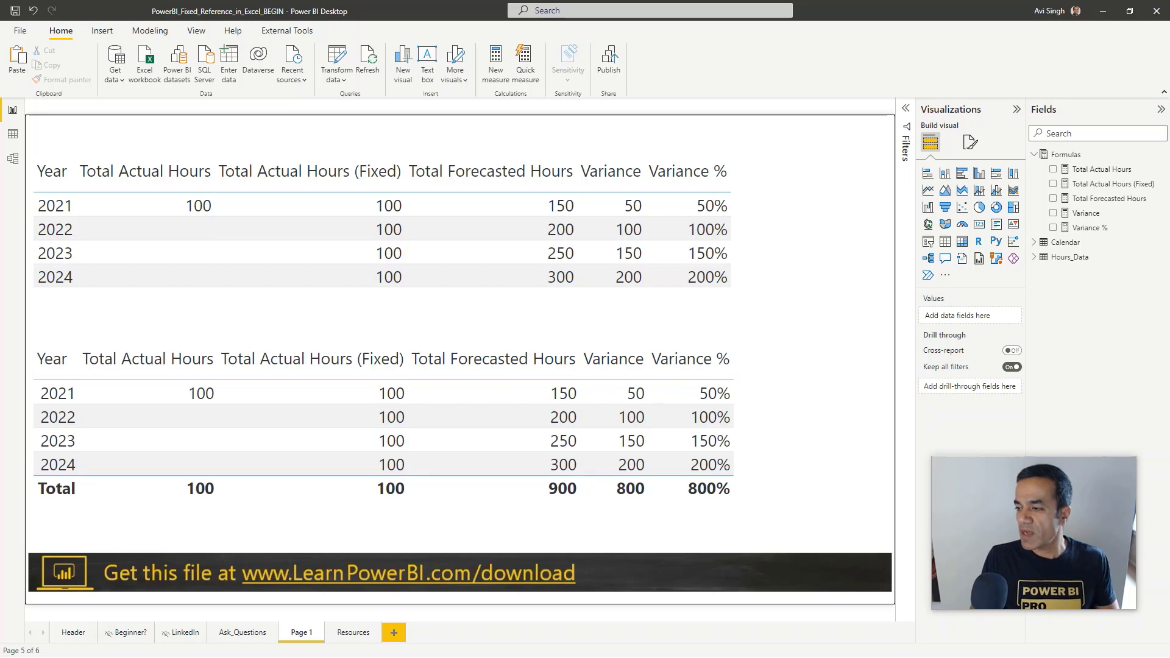
- Switch to Chrome and look through the lesson list of Mini-Course: Financial Reports & Statements
{"action": "key", "text": "alt+Tab"}
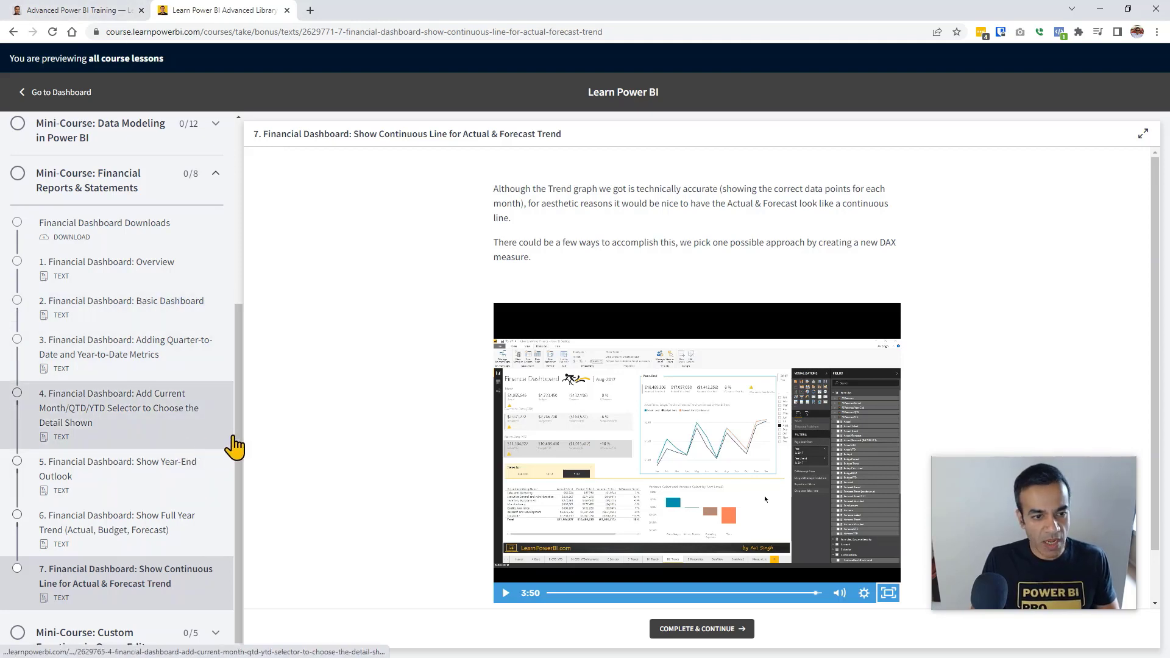
{"action": "scroll", "coordinate": [232, 426], "scroll_direction": "up", "scroll_amount": 1}
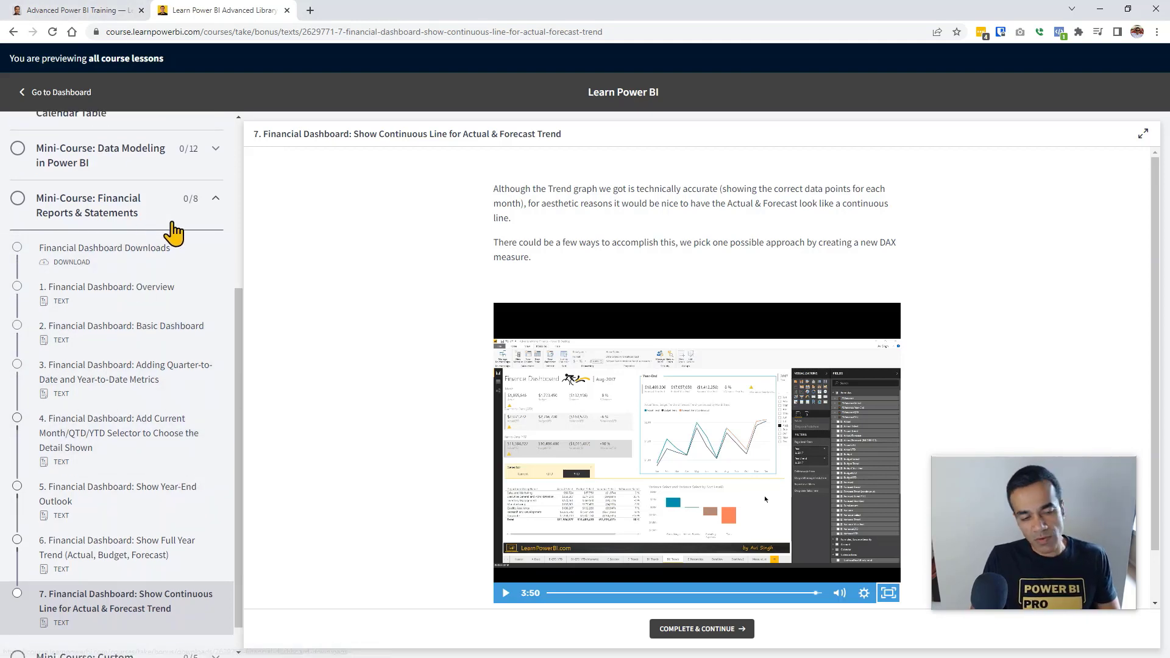
{"action": "scroll", "coordinate": [242, 372], "scroll_direction": "down", "scroll_amount": 1}
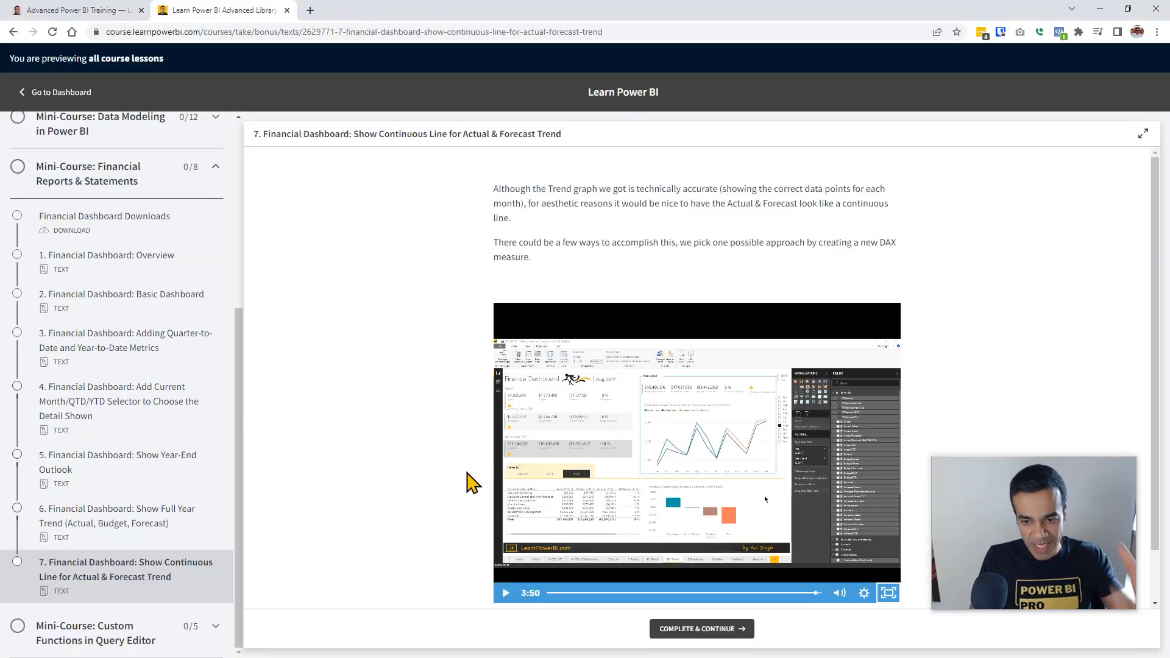
- View the continuous Actual & Forecast line lesson video in full screen, exit it, and bring up the Advanced Power BI Training page
{"action": "left_click", "coordinate": [888, 592]}
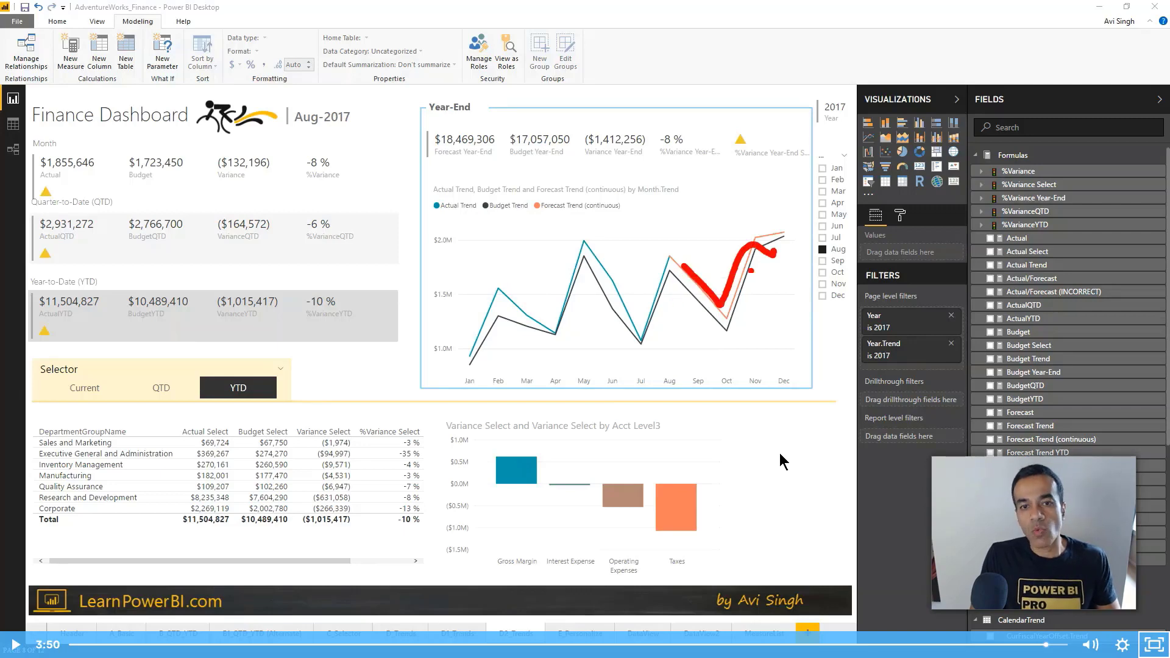
{"action": "key", "text": "Escape"}
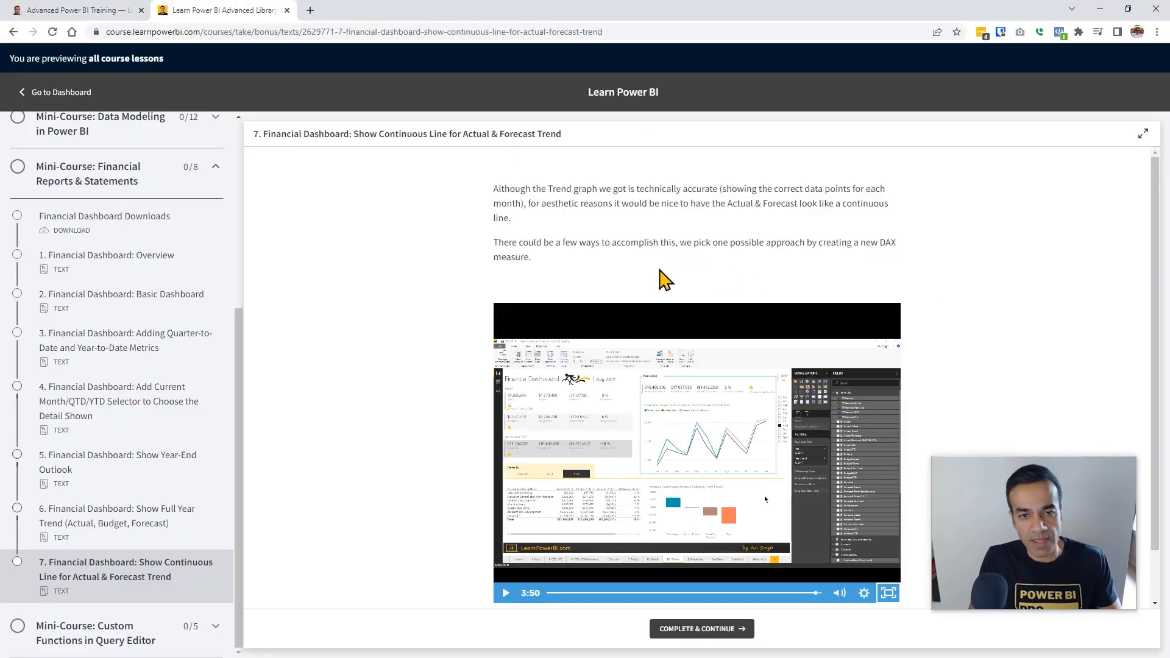
{"action": "left_click", "coordinate": [105, 17]}
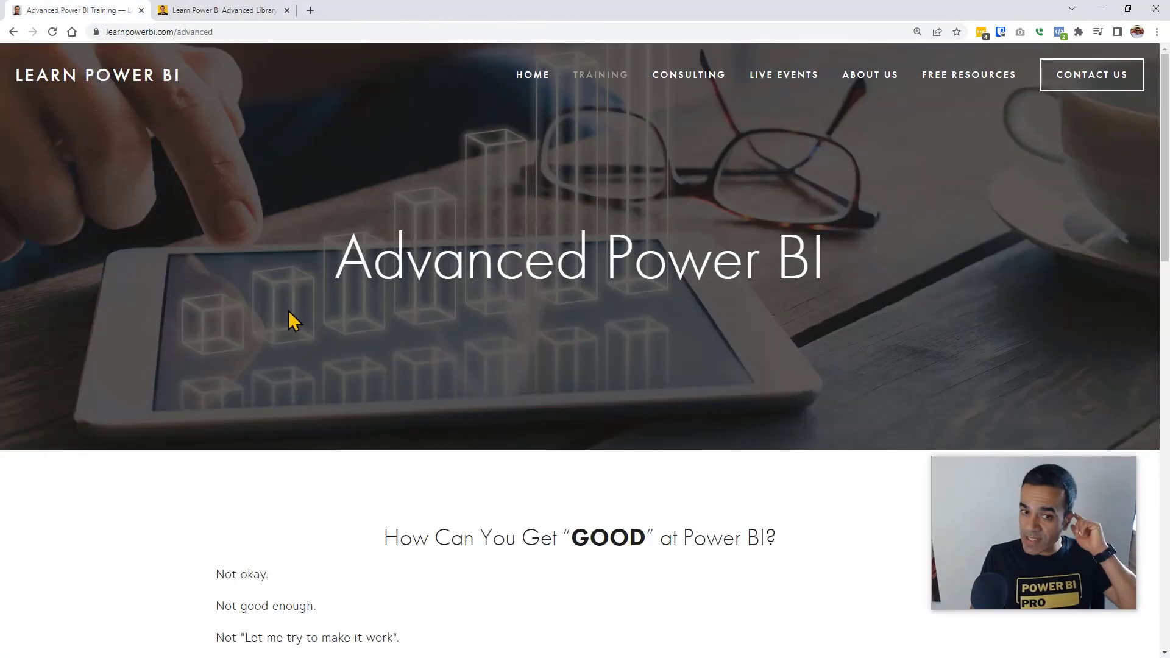